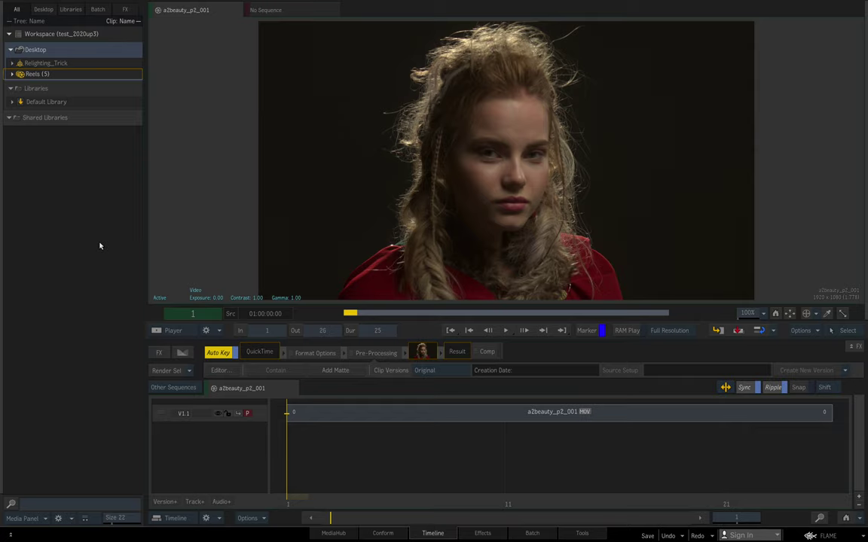
Step: Play the a2beauty_p2_001 clip back to preview the footage and open the Batch workspace
click(505, 331)
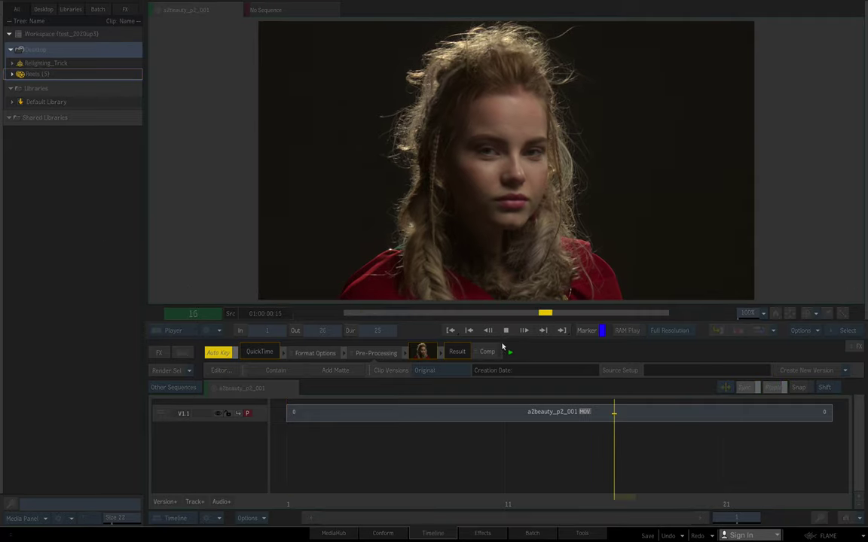
drag(604, 315, 348, 279)
click(542, 533)
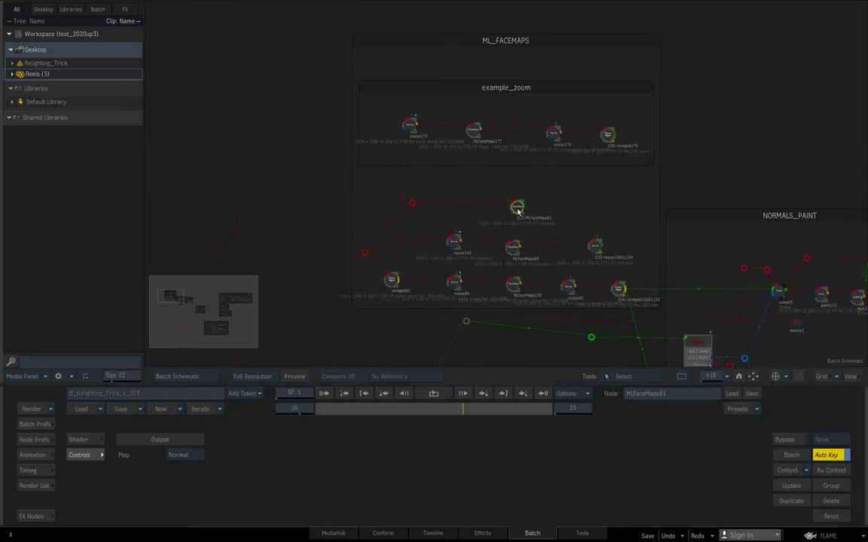
Step: View the MLFaceMaps81 normal map result and play through it to check its temporal stability
key(F4)
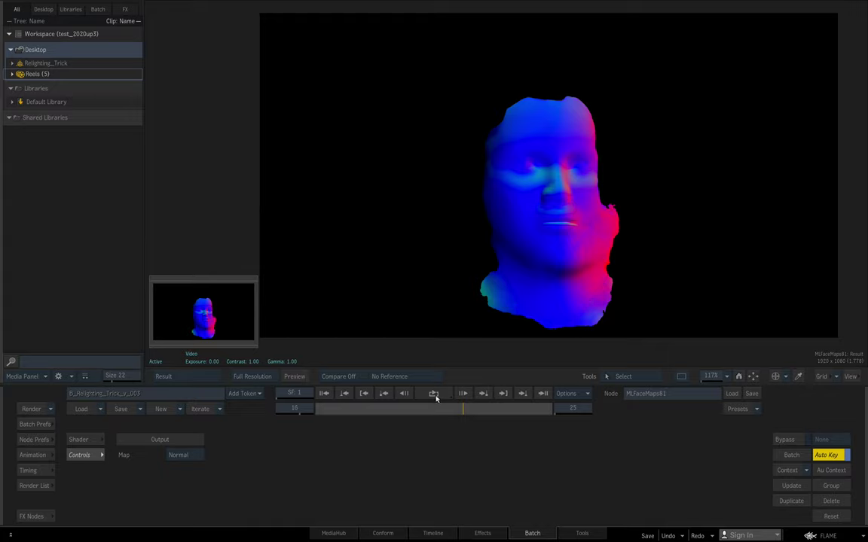
click(434, 396)
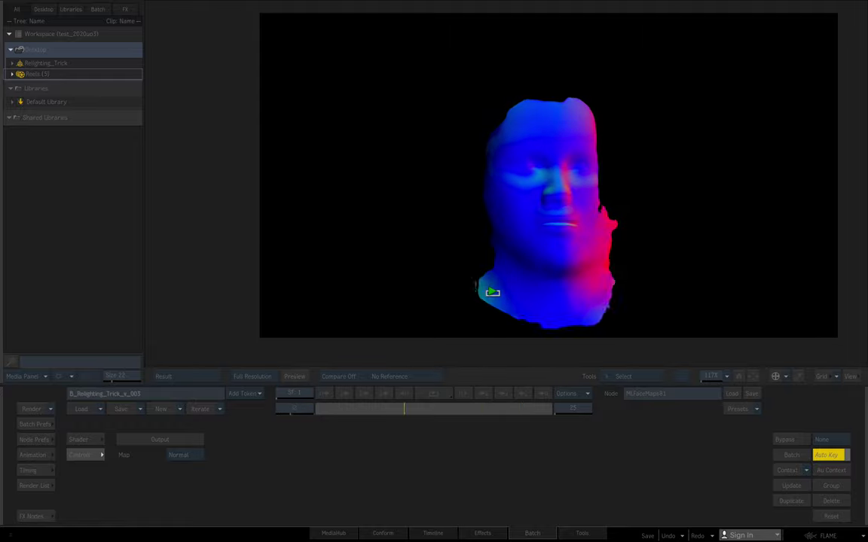
click(495, 286)
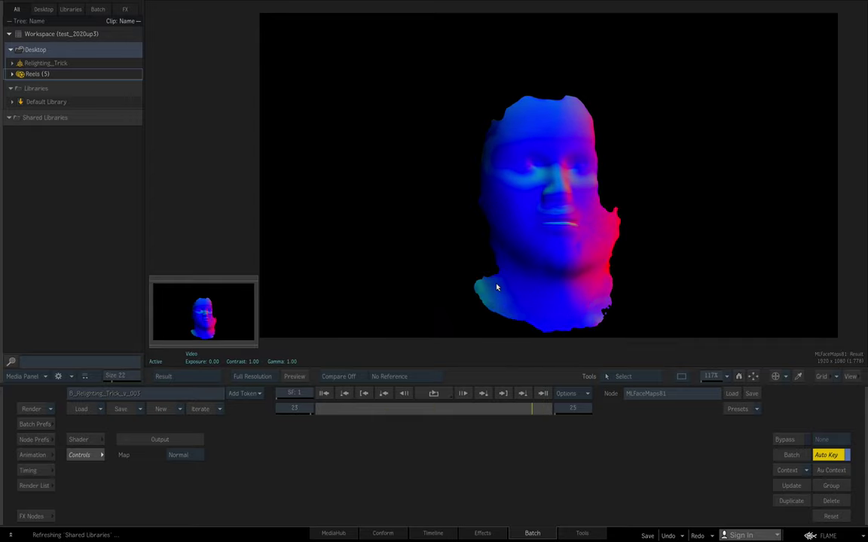
key(Escape)
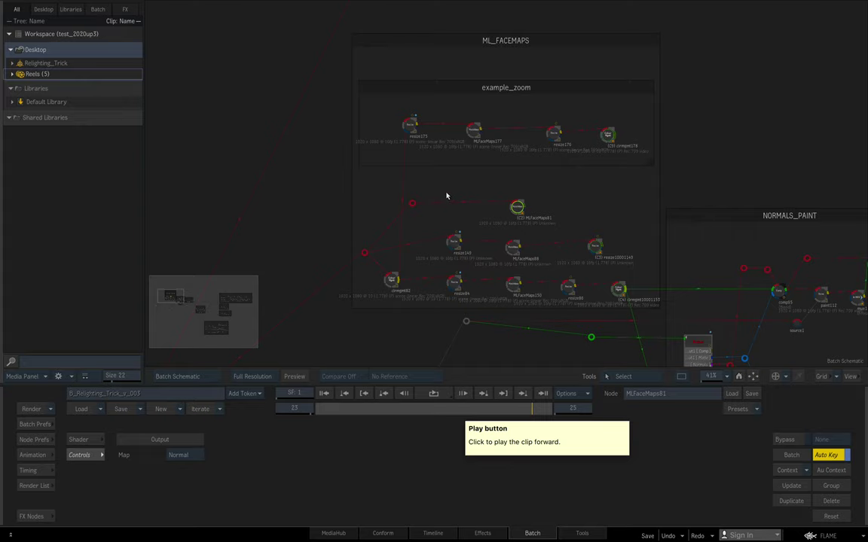
Step: Compare the front input and the zoomed result of resize175 in the example_zoom group
click(411, 126)
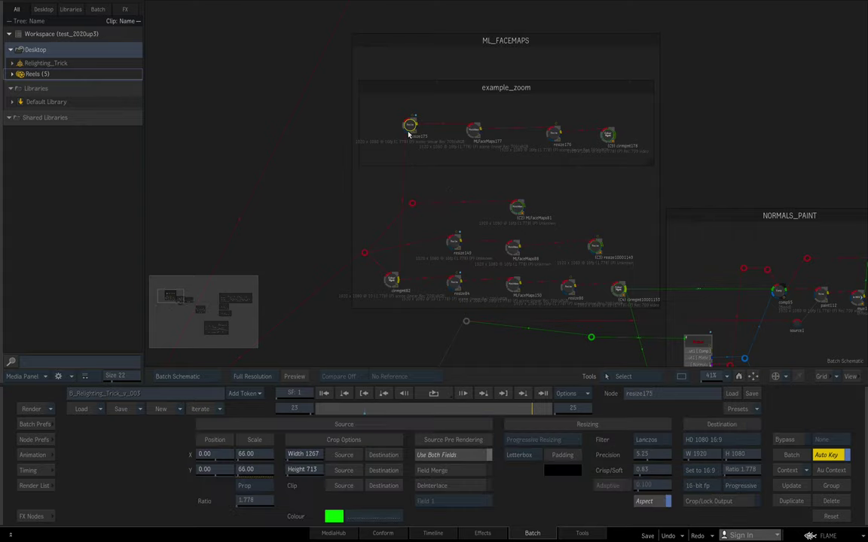
key(grave)
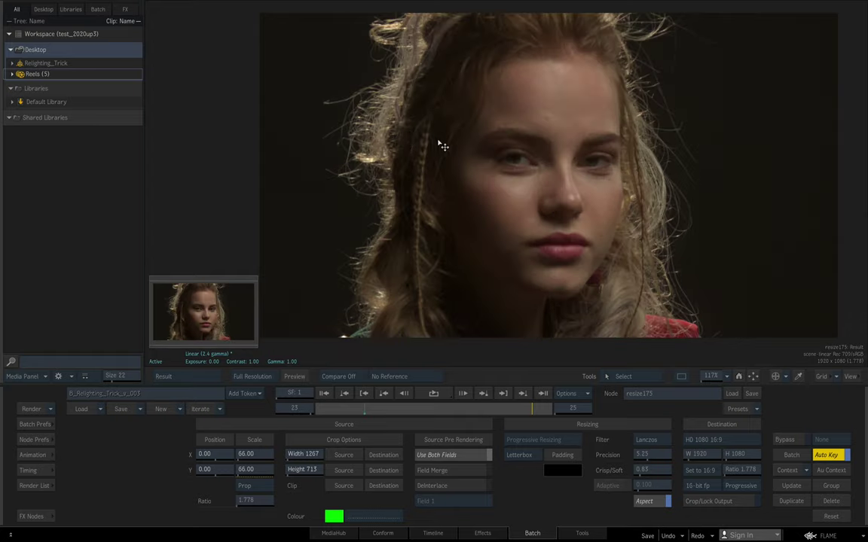
key(F1)
key(F4)
key(F1)
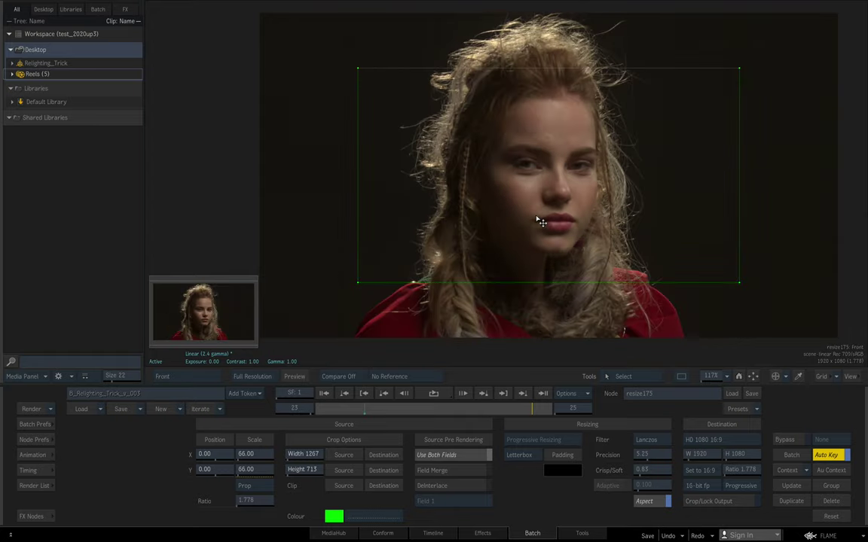
key(F4)
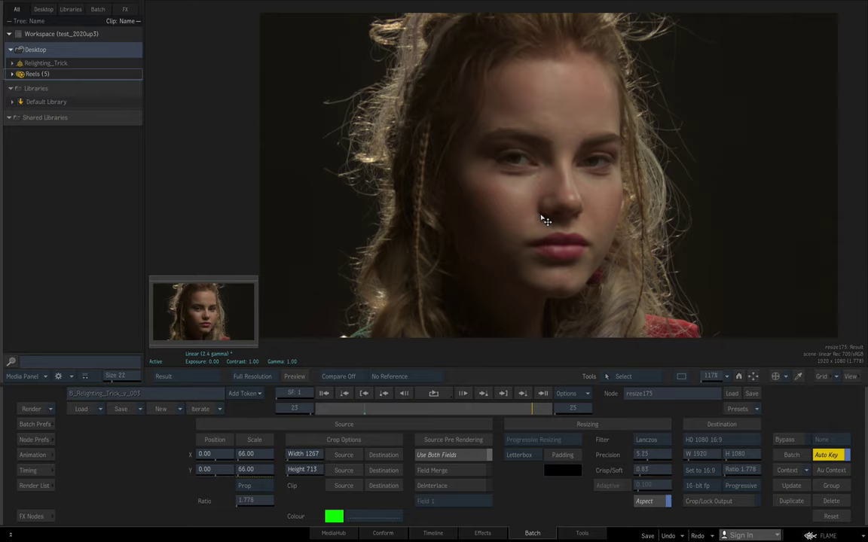
key(F4)
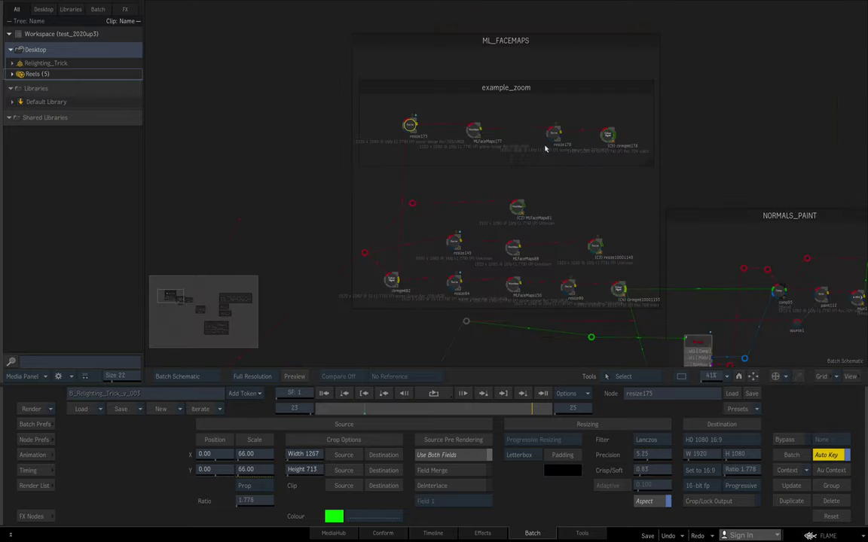
Step: Examine the result of the second resize node in the example_zoom group, scrubbing back to frame 1
click(557, 134)
key(F4)
drag(488, 409, 314, 407)
key(3)
key(Escape)
Step: Look over the two lower face map branches in ML_FACEMAPS, ending at resize10001149 and clrmgmt10001153
click(424, 235)
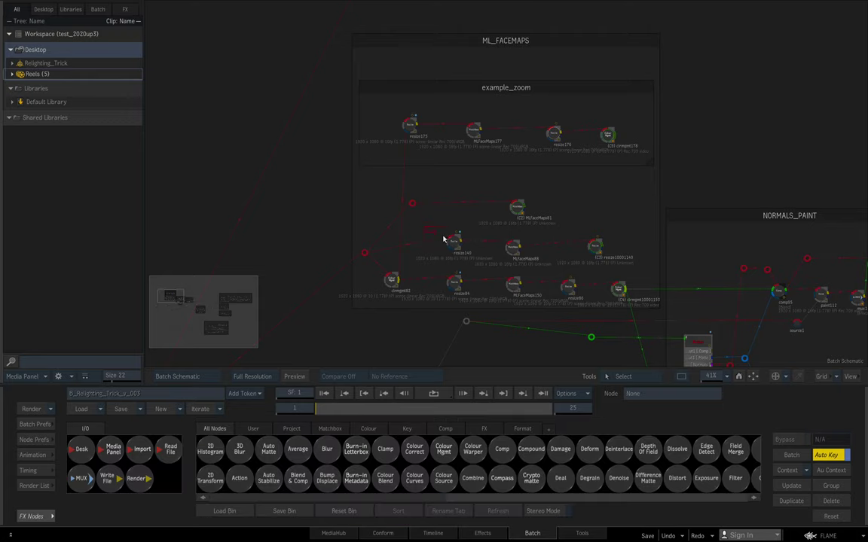
click(512, 247)
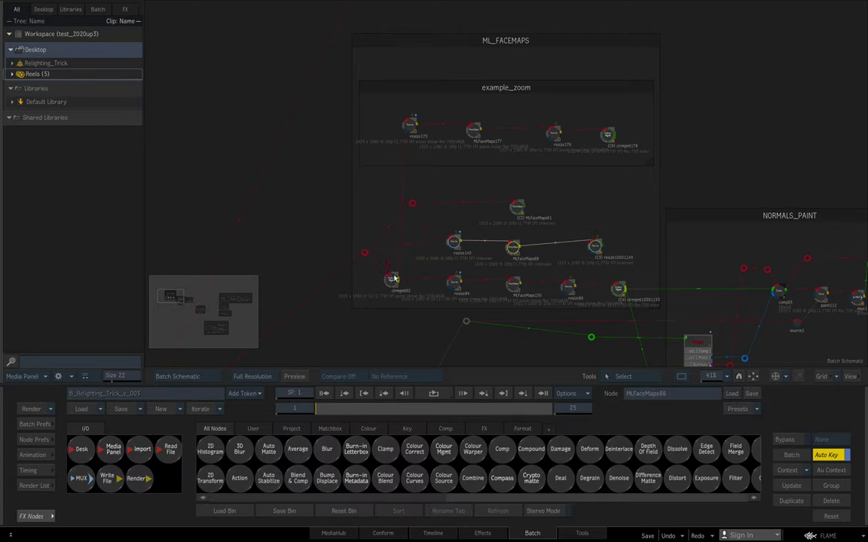
drag(640, 298, 639, 297)
click(597, 246)
key(3)
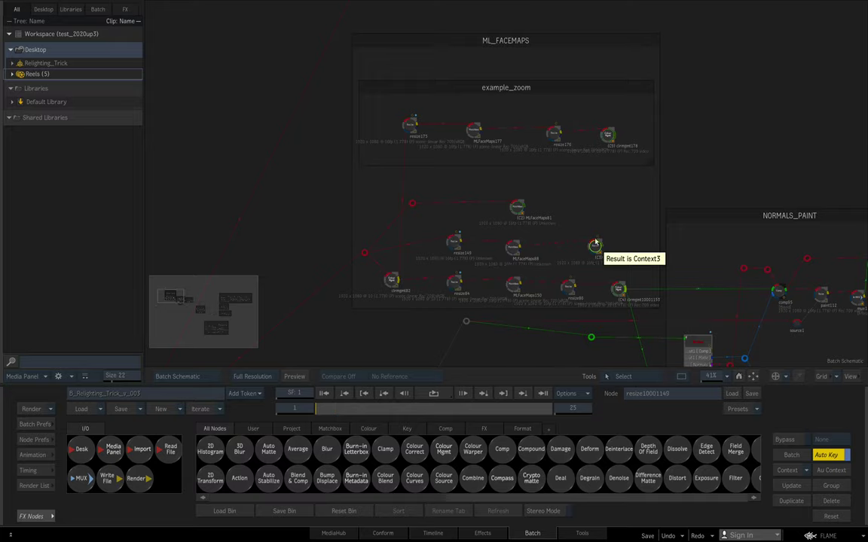
click(618, 289)
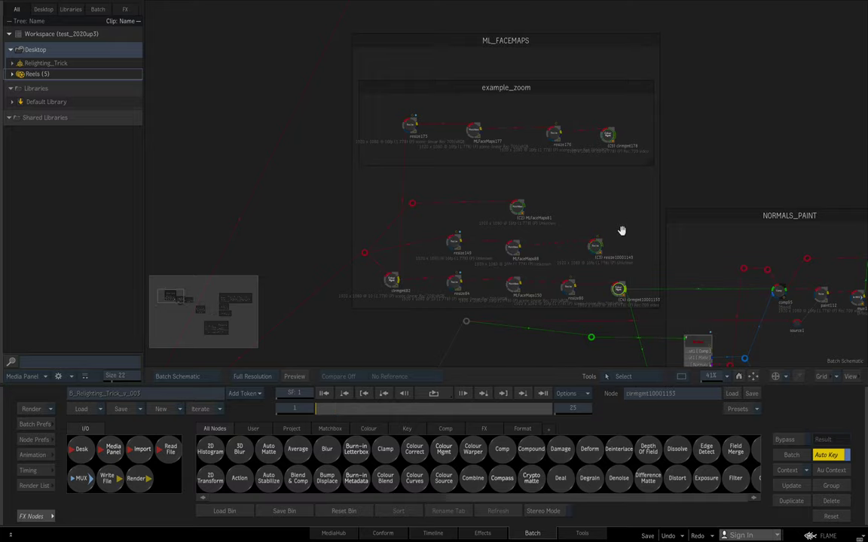
Step: Compare the face normals in Context 3 and Context 4, playing through the Context 4 result
key(space+3)
key(4)
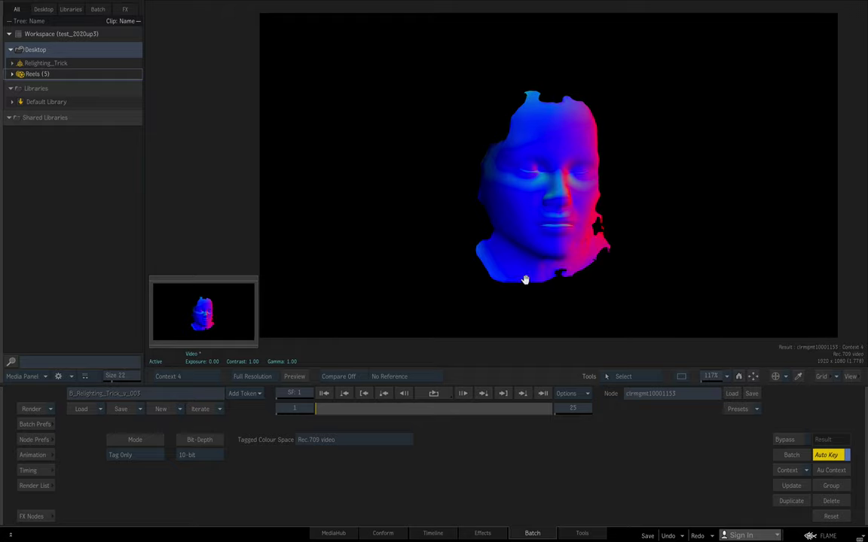
key(3)
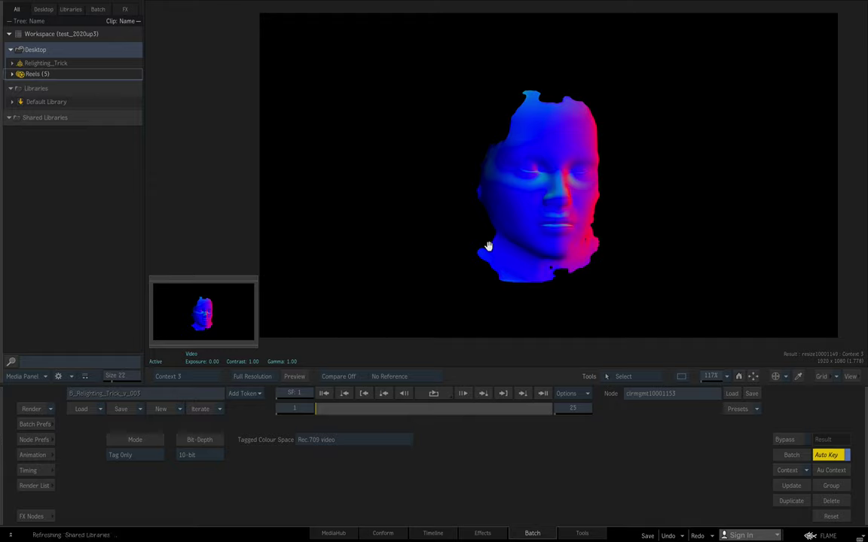
key(4)
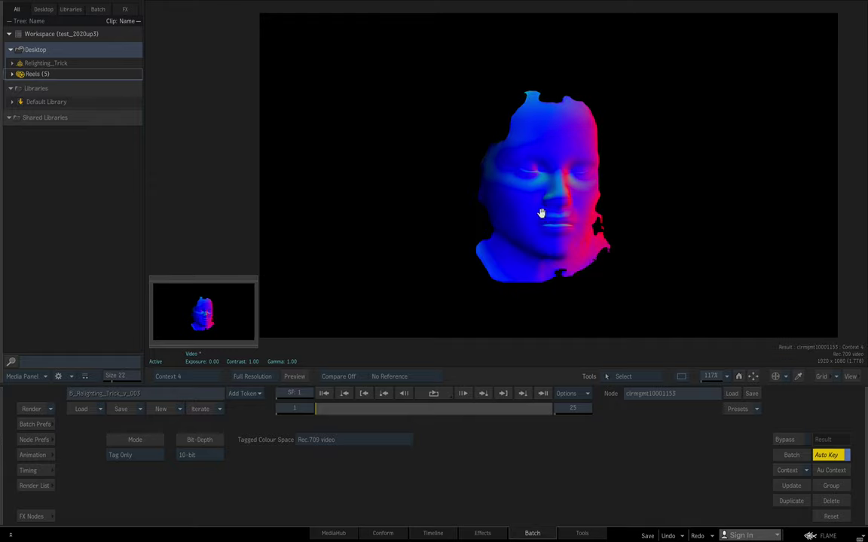
click(435, 393)
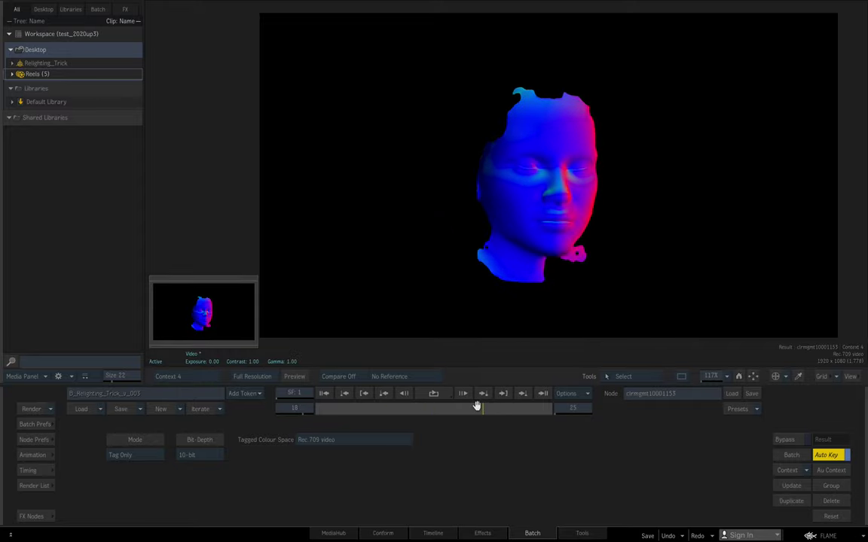
key(Escape)
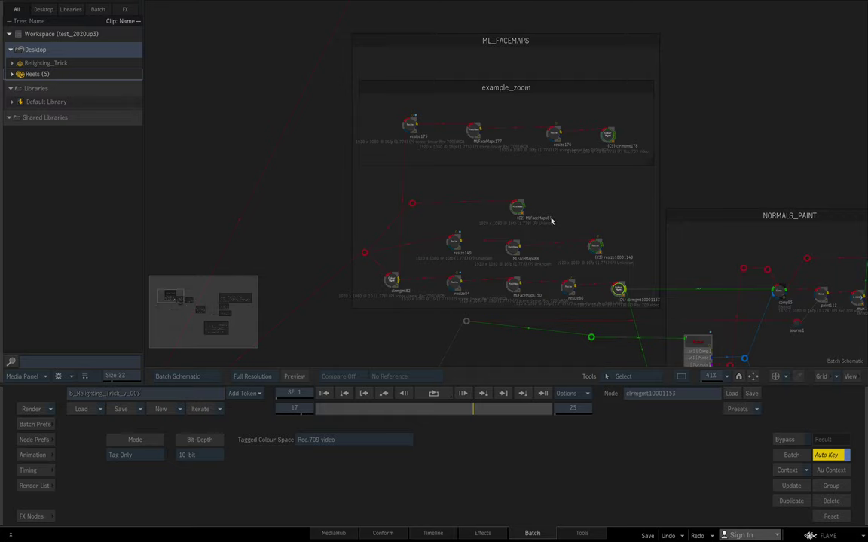
Step: Open the action89 node and inspect its sphere matte output and Action schematic
drag(626, 222, 472, 145)
double_click(448, 168)
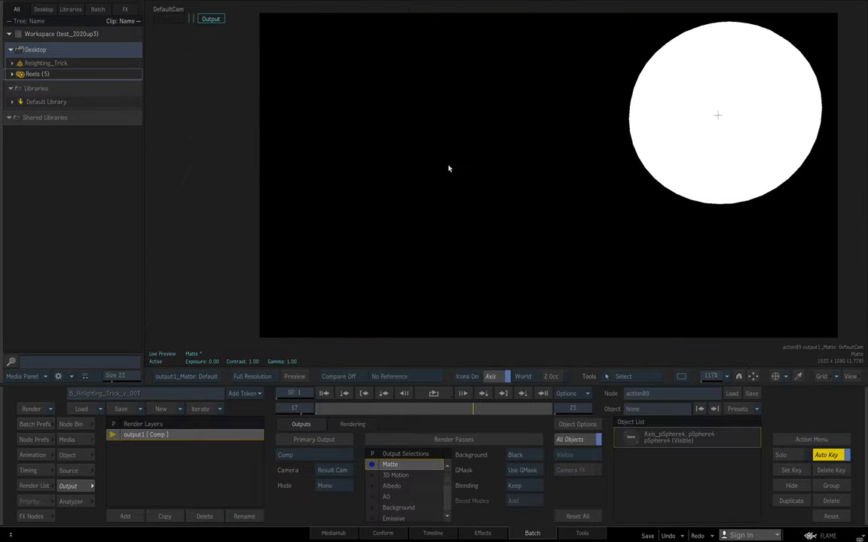
key(F2)
key(F4)
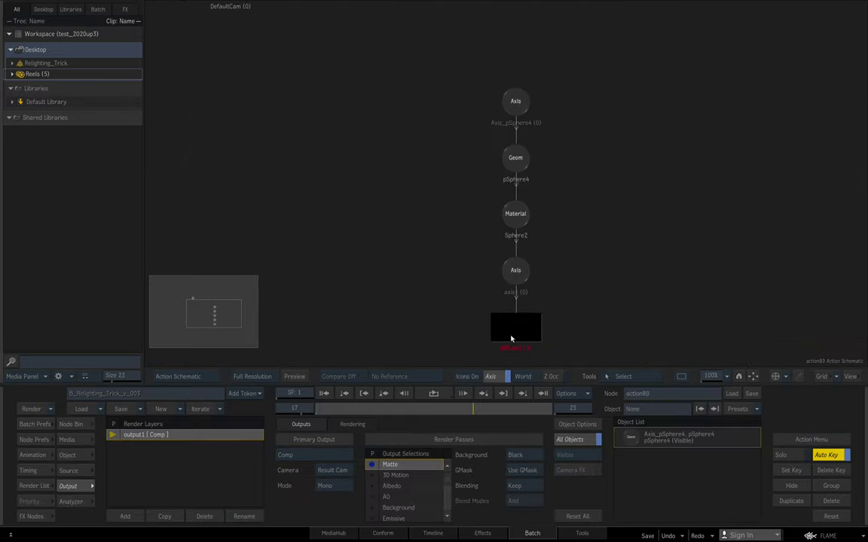
key(F2)
key(F1)
Step: View the Comp and Normals render passes of the sphere in action89
scroll(452, 483, up, 1)
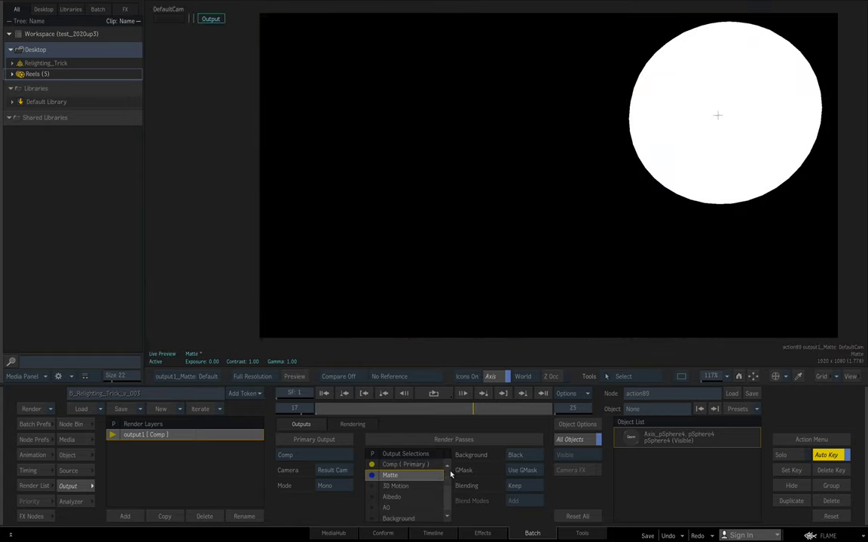
click(422, 467)
scroll(428, 482, down, 6)
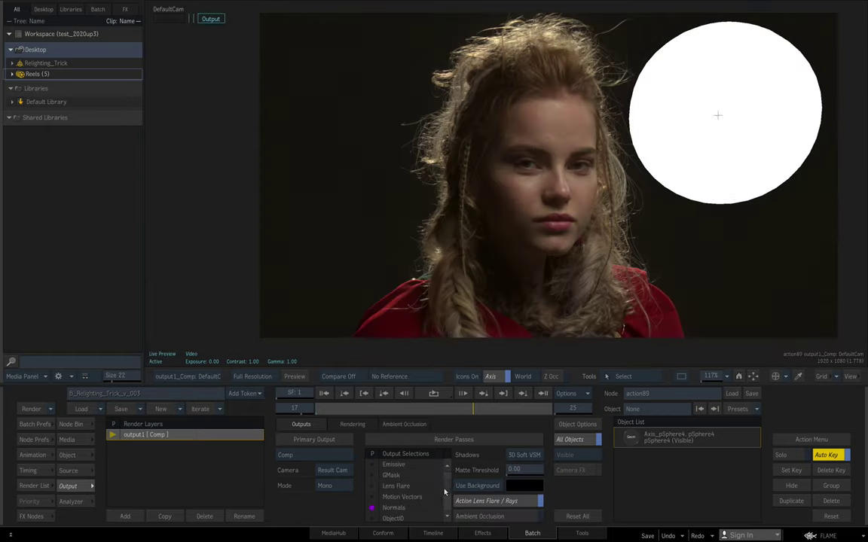
click(420, 498)
click(422, 509)
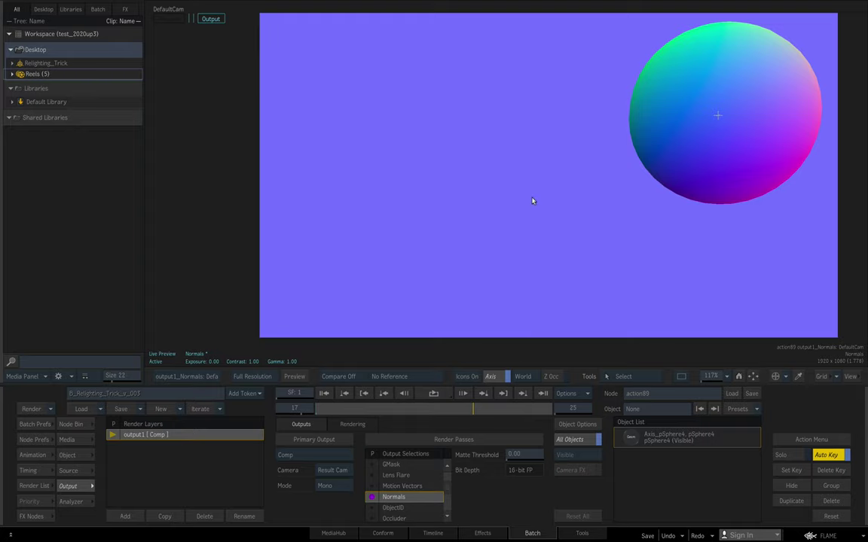
key(Escape)
Step: View the comp318 result in example_sphere_comp, with the sphere normals composited beside the face normals
click(524, 225)
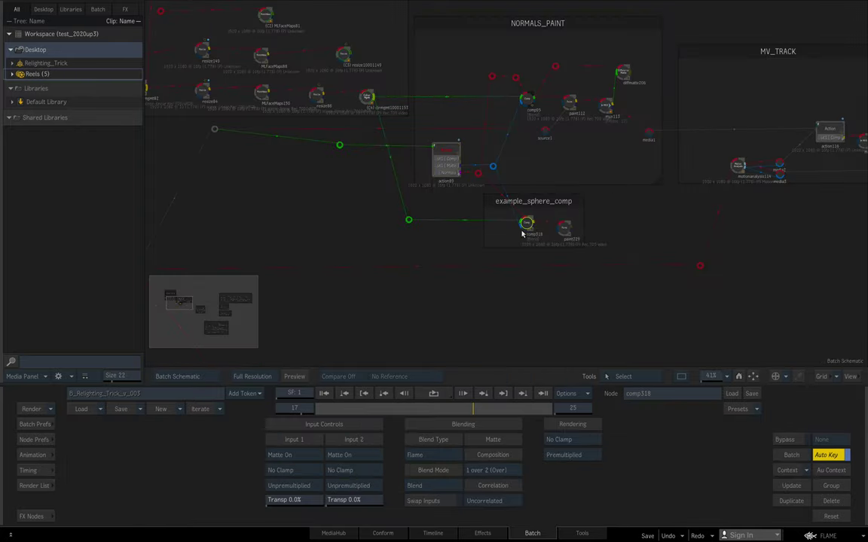
key(grave)
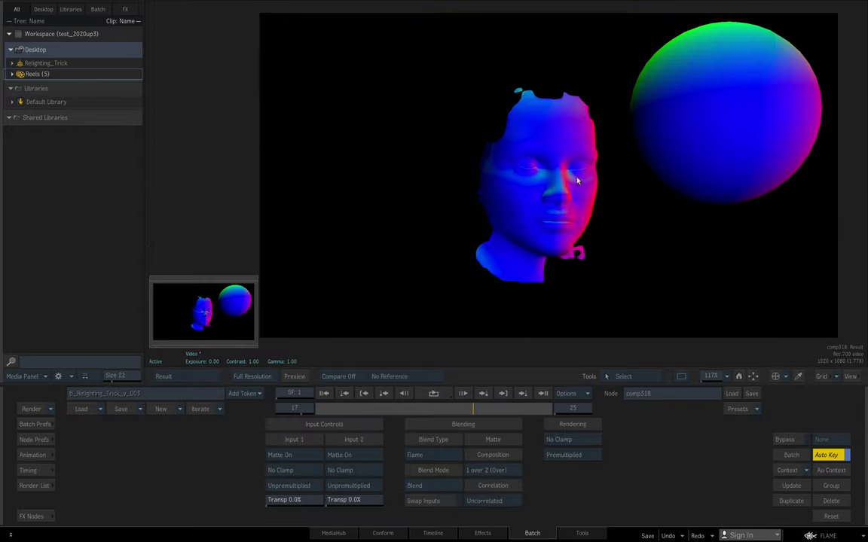
key(grave)
Step: In the example_sphere_comp paint node, sample pink and dark blue from the sphere and paint them around the face at frame 17
click(564, 226)
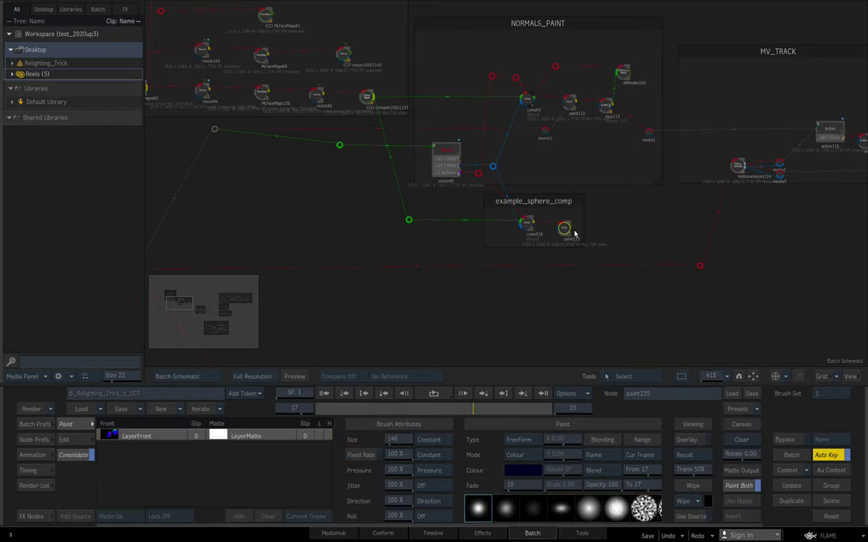
key(grave)
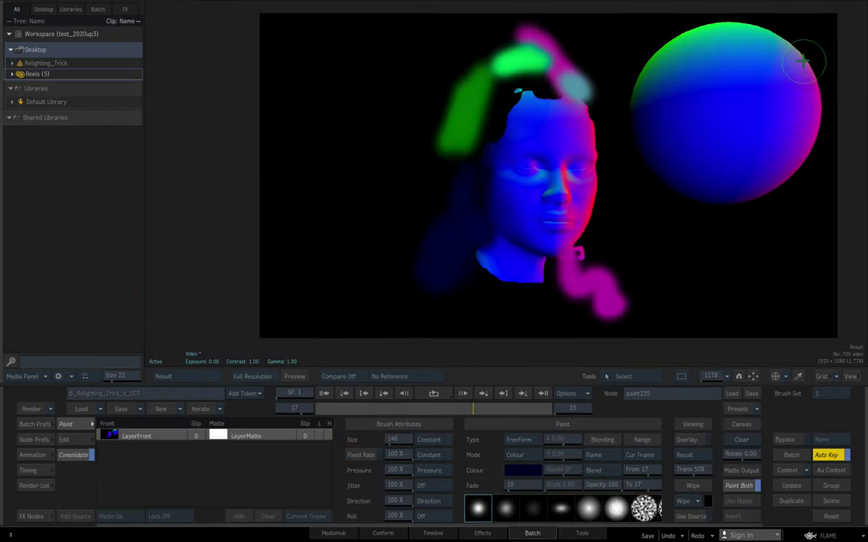
ctrl+click(805, 62)
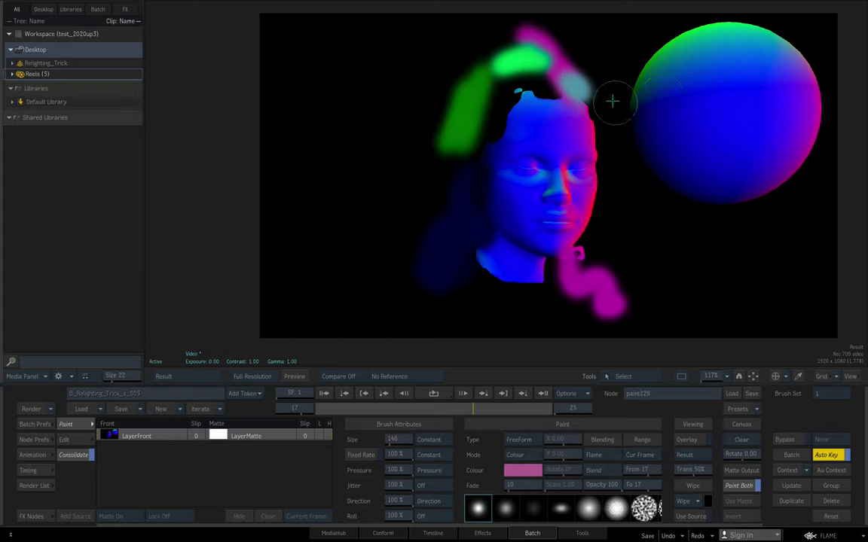
mouse_move(577, 90)
mouse_down()
mouse_move(581, 97)
mouse_move(573, 90)
mouse_up()
ctrl+click(638, 118)
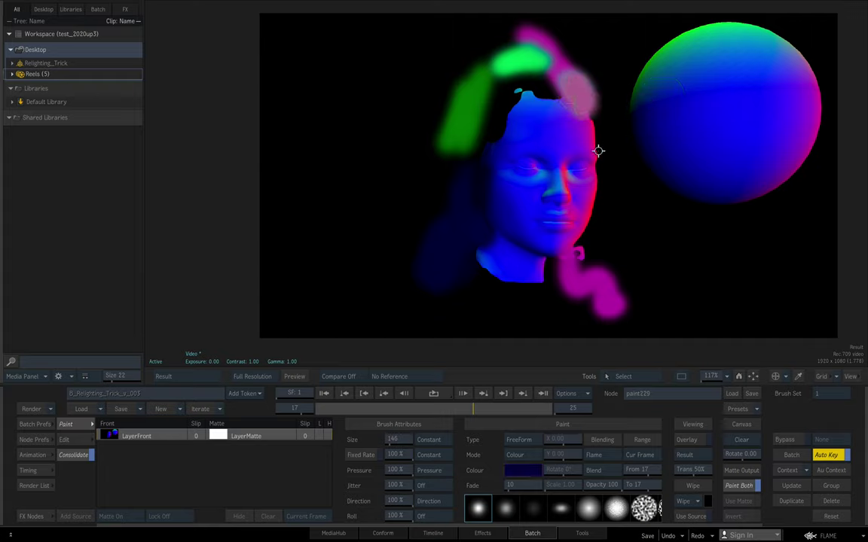
mouse_move(472, 172)
mouse_down()
mouse_move(470, 111)
mouse_move(595, 103)
mouse_move(497, 128)
mouse_up()
ctrl+click(662, 95)
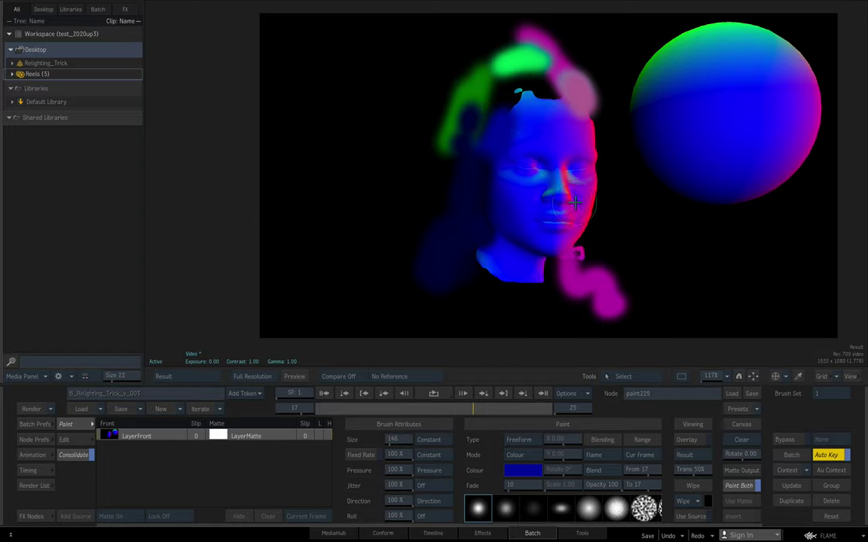
key(Escape)
Step: View the painted normals at the diffmatte206 back input and select comp95 in the NORMALS_PAINT group
click(624, 73)
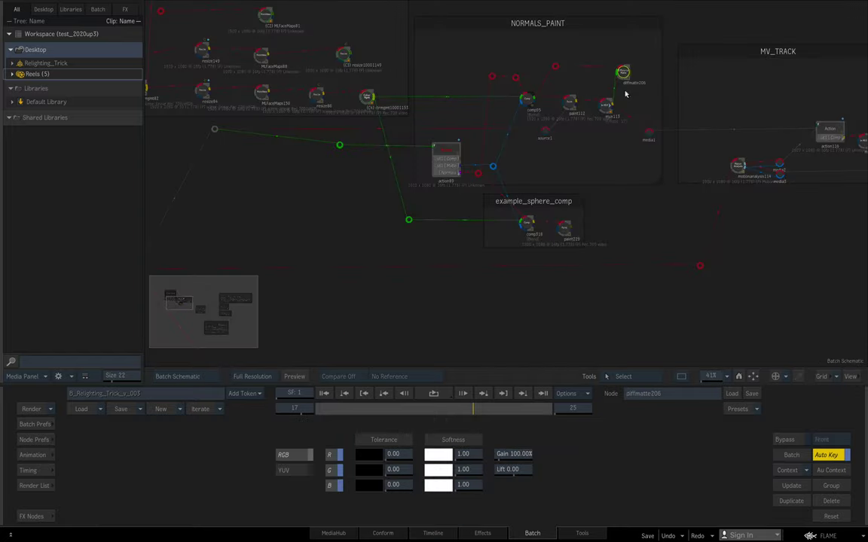
key(grave)
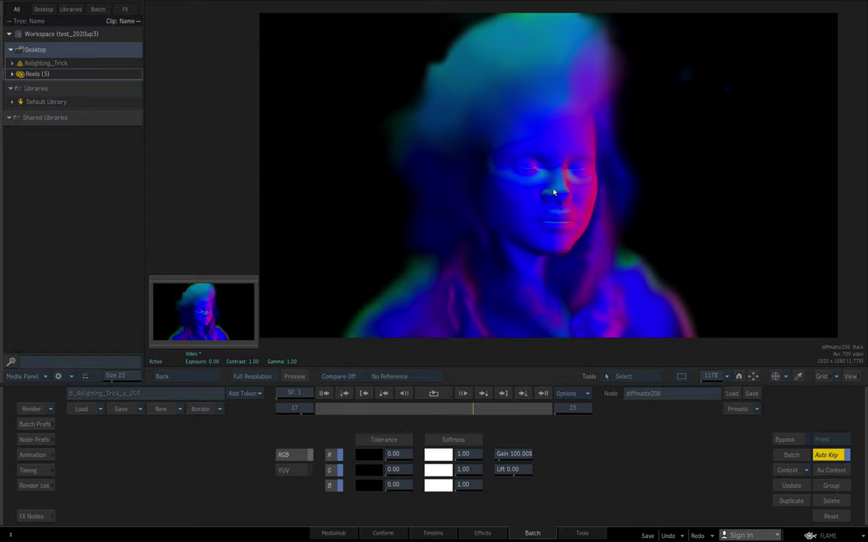
key(grave)
click(527, 99)
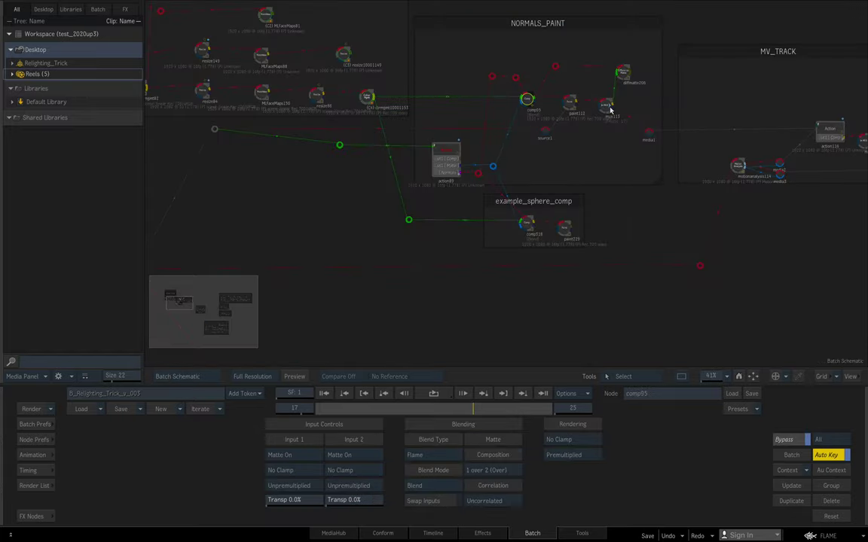
Step: View the mux113 result in the NORMALS_PAINT group, with the painted normals held on frame 17
click(607, 107)
key(grave)
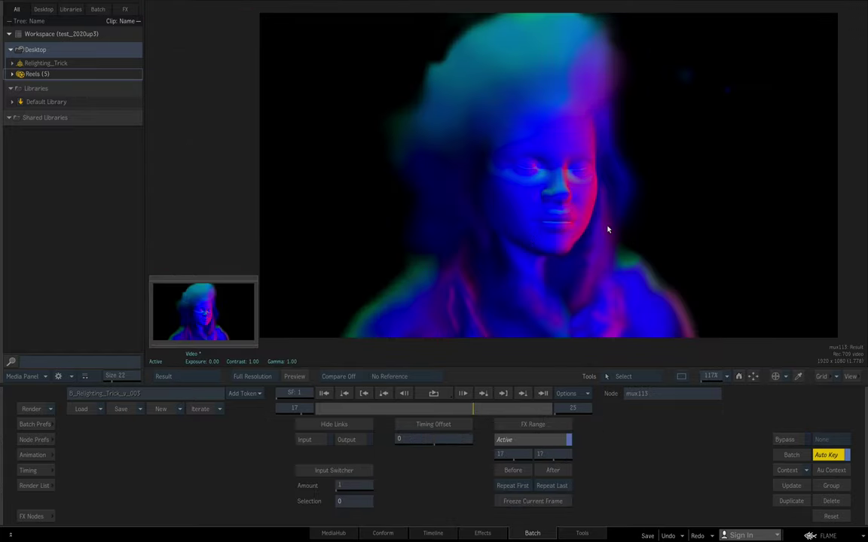
key(grave)
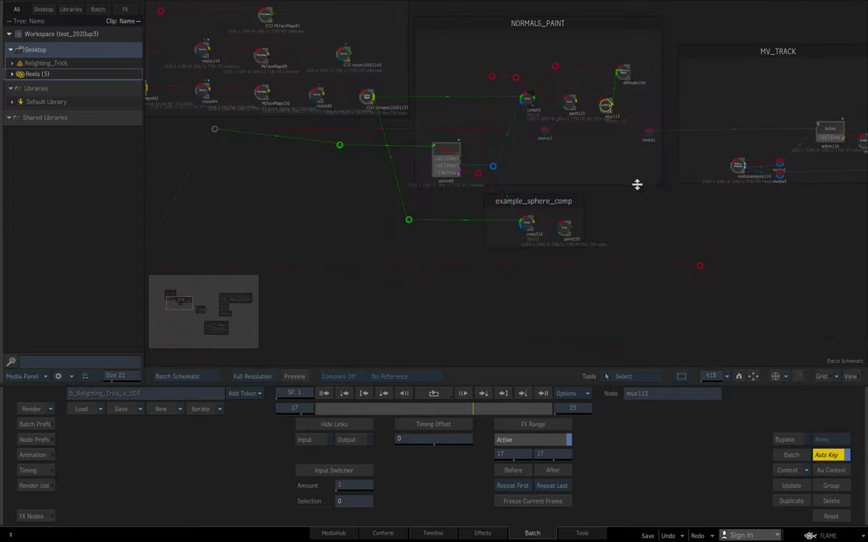
Step: Play back the mux216 result in the MV_TRACK group to check how the painted normals track
click(528, 137)
key(grave)
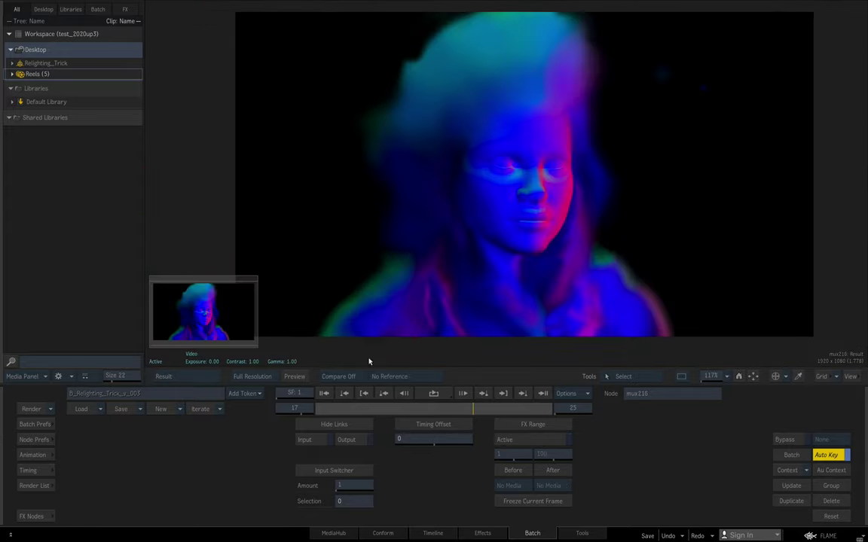
click(438, 393)
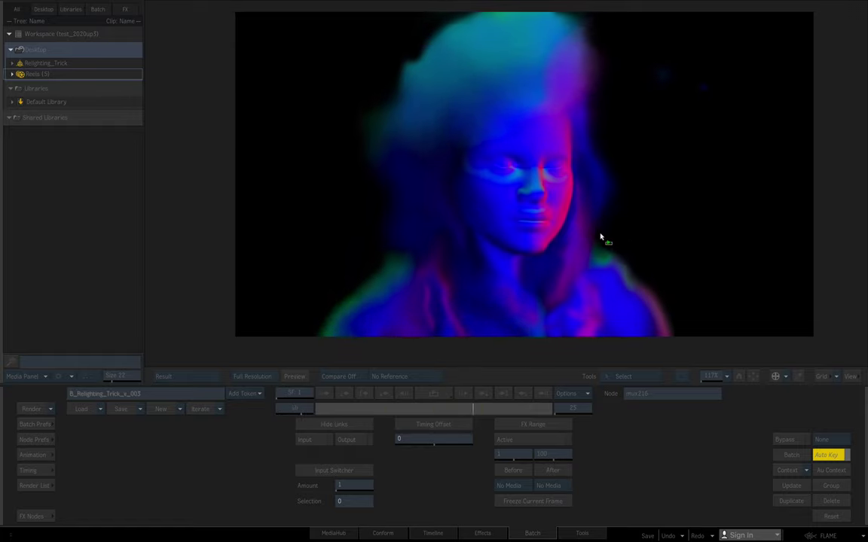
key(Escape)
Step: View the MapExtraction100 result in the MAP_EXTRACT_demo group to examine the fine normal detail
drag(628, 257, 389, 133)
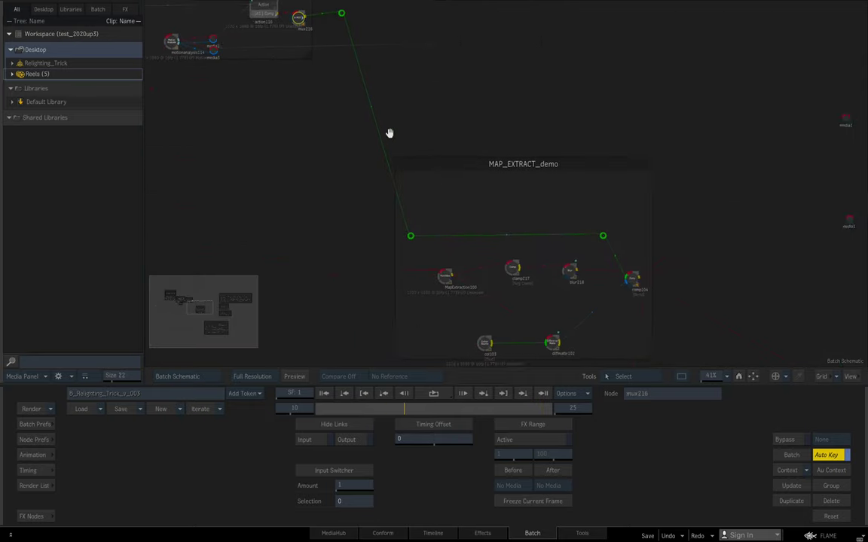
drag(508, 227, 508, 139)
click(438, 173)
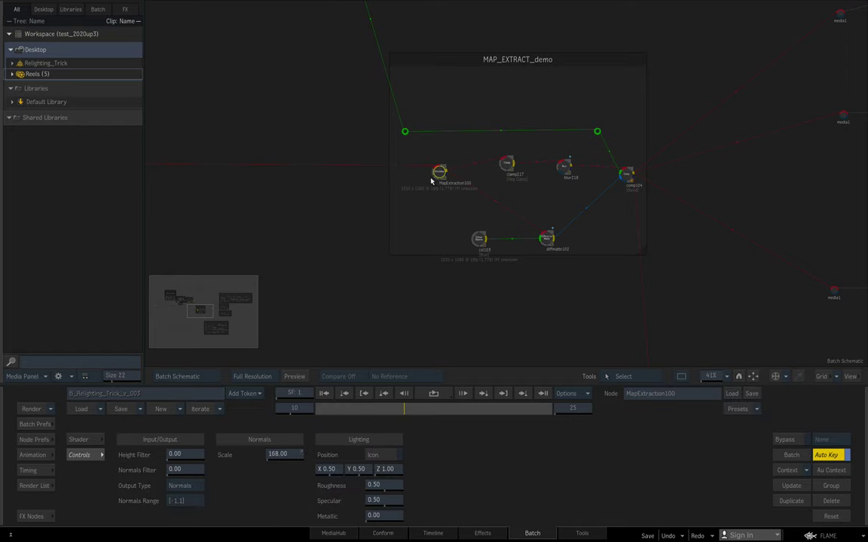
key(F1)
key(F4)
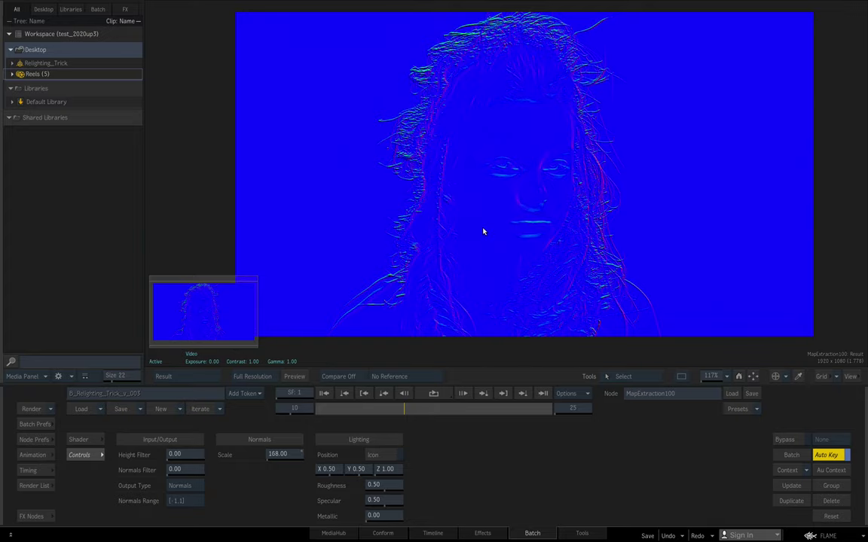
key(F4)
Step: View the back input of diffmatte102, the colour source used for the difference matte
click(547, 238)
key(F1)
key(F2)
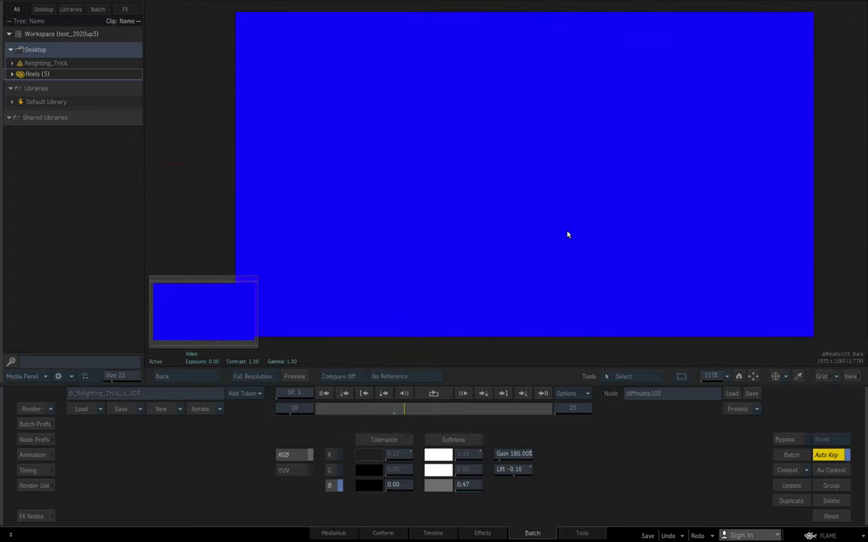
key(Escape)
Step: Play back the comp104 result, with the extracted detail blended over the tracked normals
click(626, 177)
key(F4)
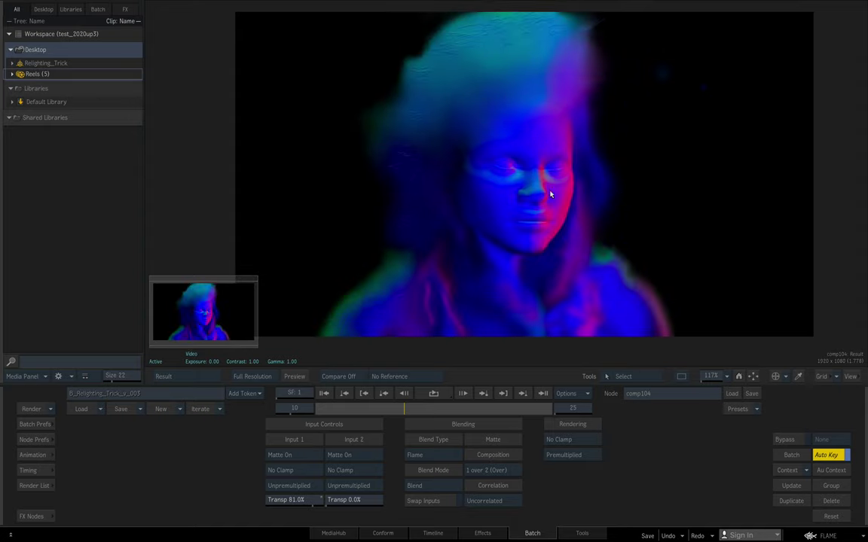
click(462, 393)
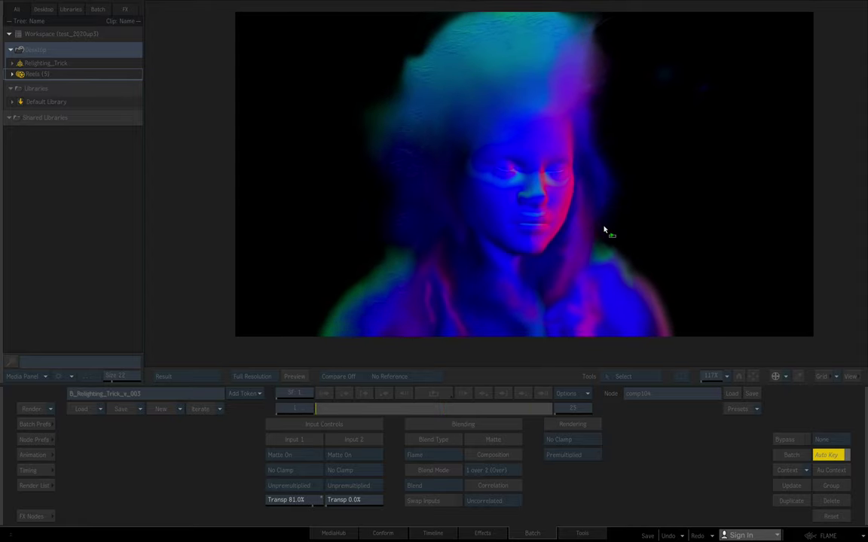
click(590, 242)
key(Escape)
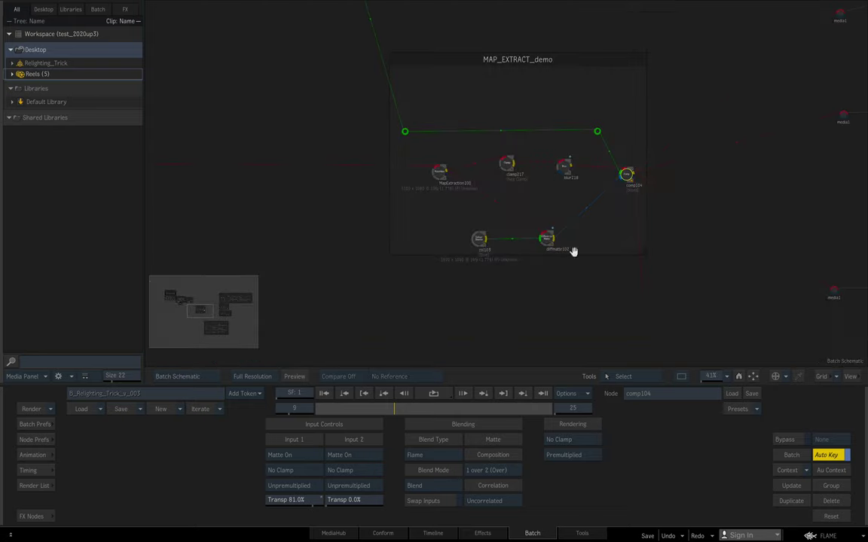
Step: Open action147 in the RELIGHT group and inspect its surface1 and normal1 objects
drag(222, 309, 224, 334)
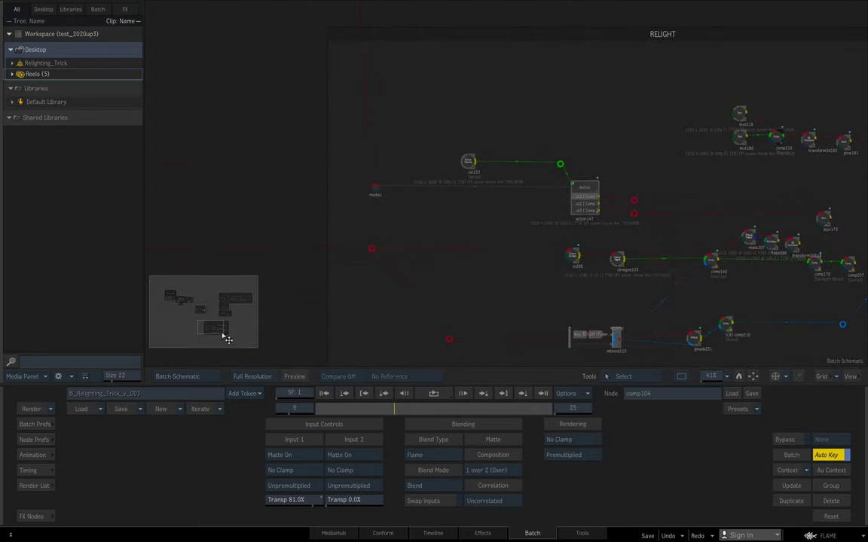
drag(223, 334, 225, 337)
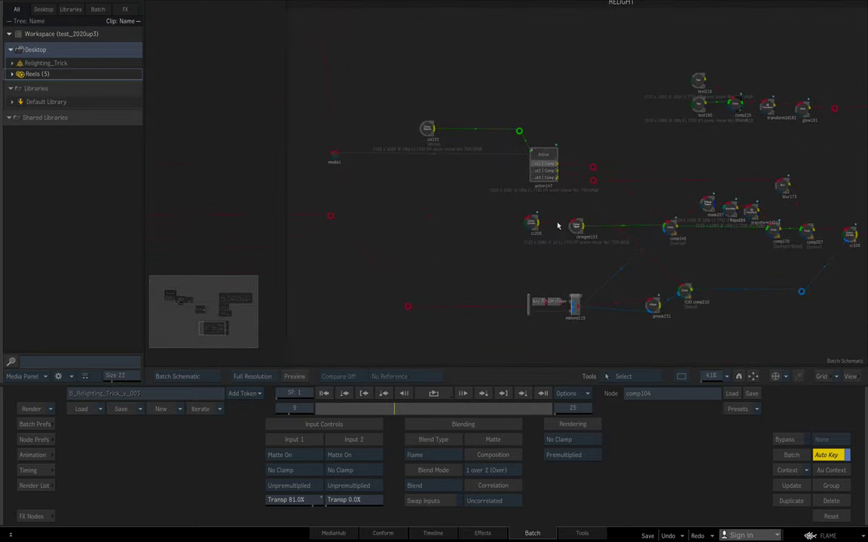
click(541, 174)
double_click(540, 174)
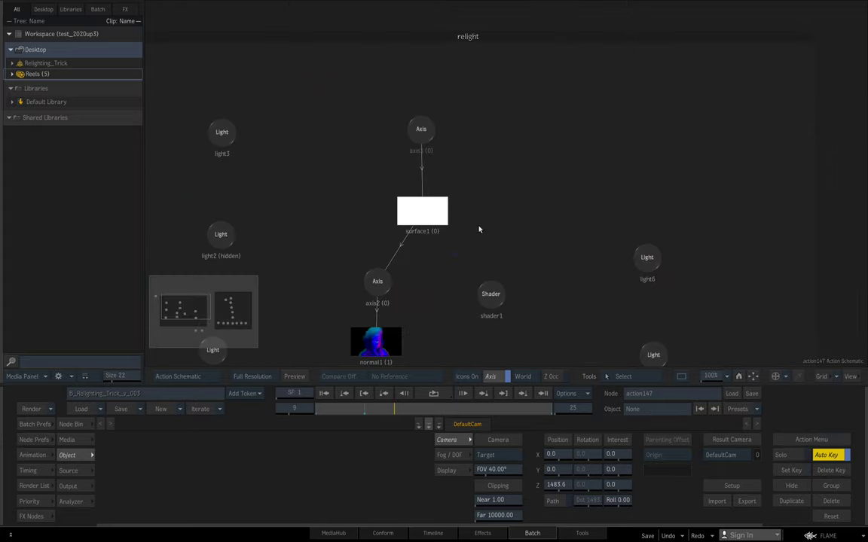
click(483, 140)
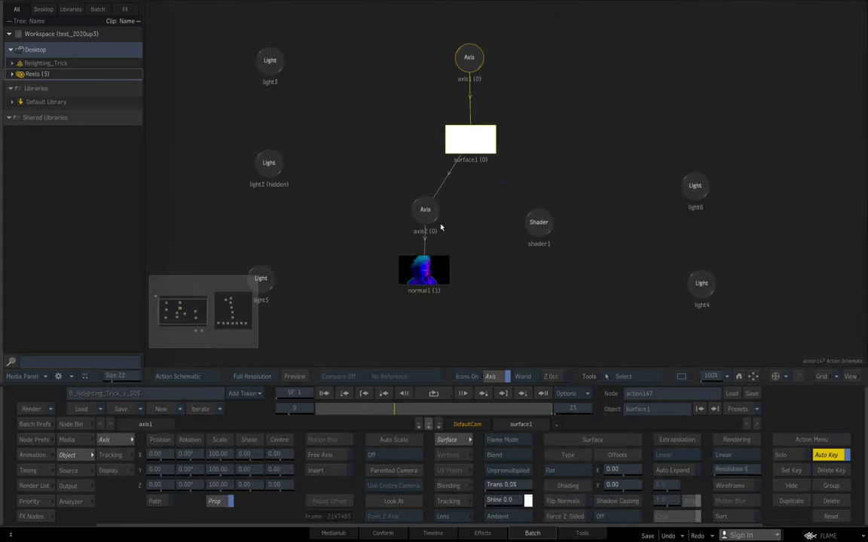
click(424, 279)
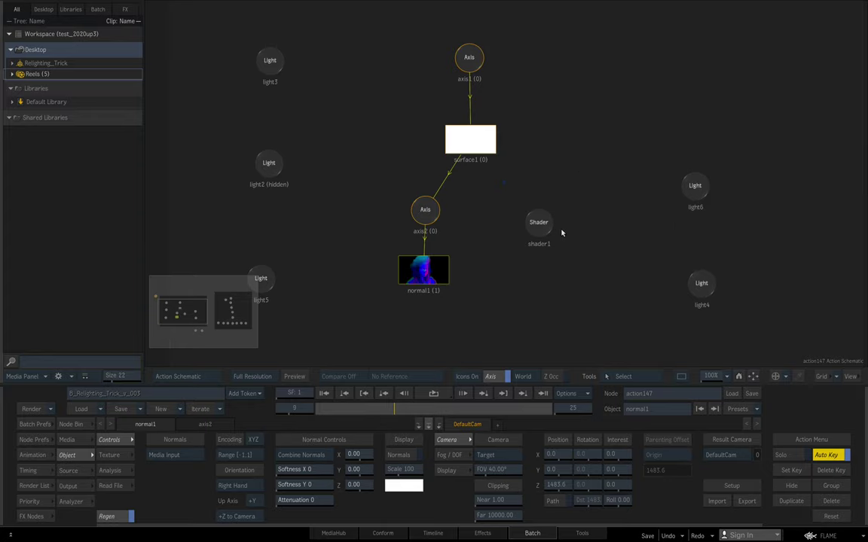
Step: Check the comp149 blend settings and view the Comp output of action147 with its lights
key(Escape)
drag(607, 244, 431, 186)
click(488, 167)
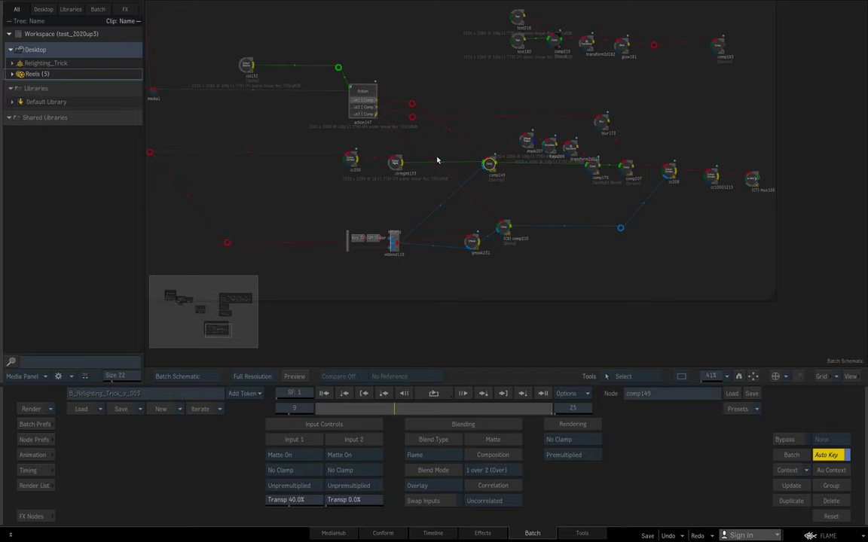
double_click(365, 97)
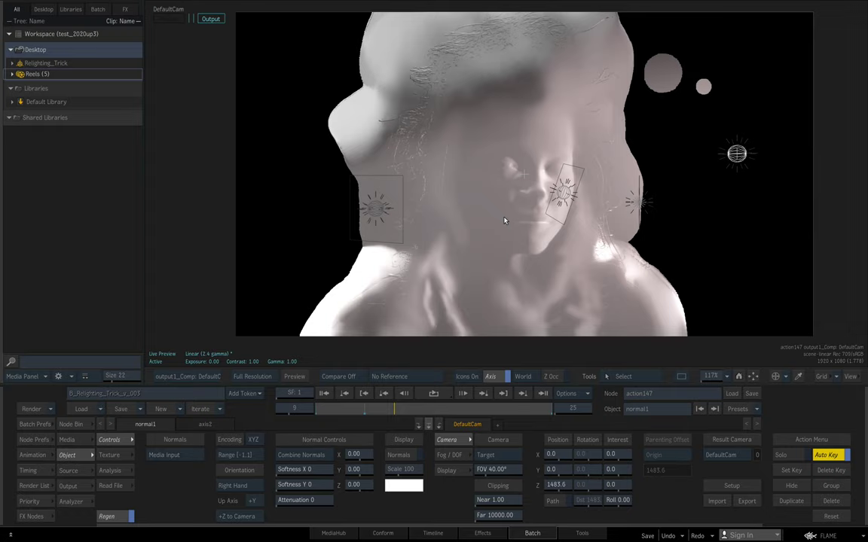
key(Escape)
Step: Play back the comp149 result, with the relight pass overlaid on the original shot
drag(590, 254, 448, 181)
double_click(412, 157)
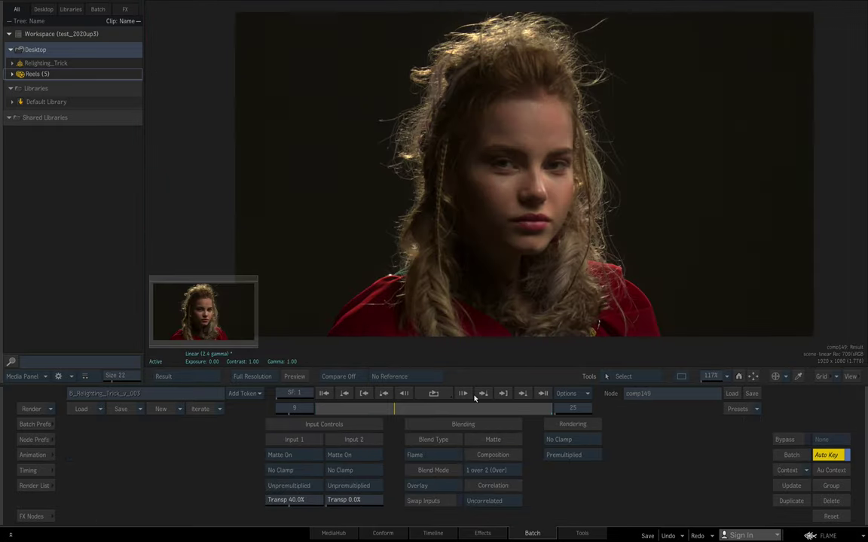
click(434, 393)
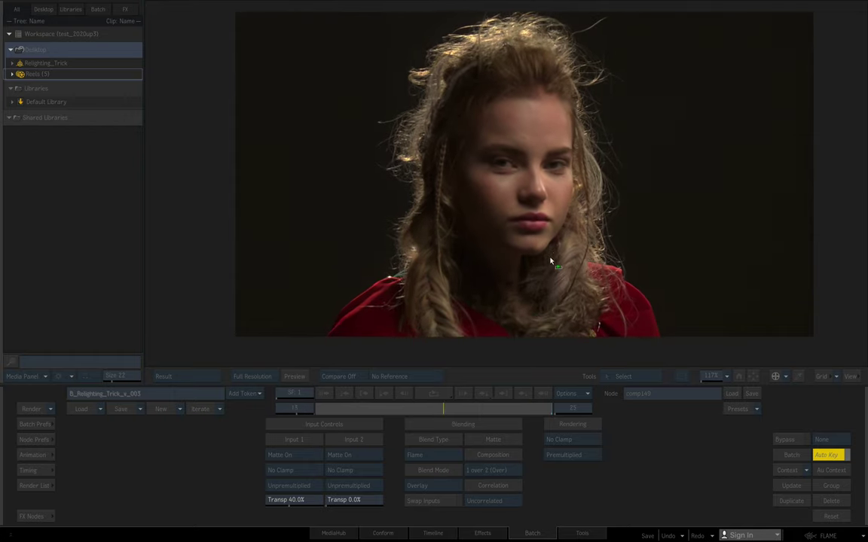
click(518, 244)
key(Escape)
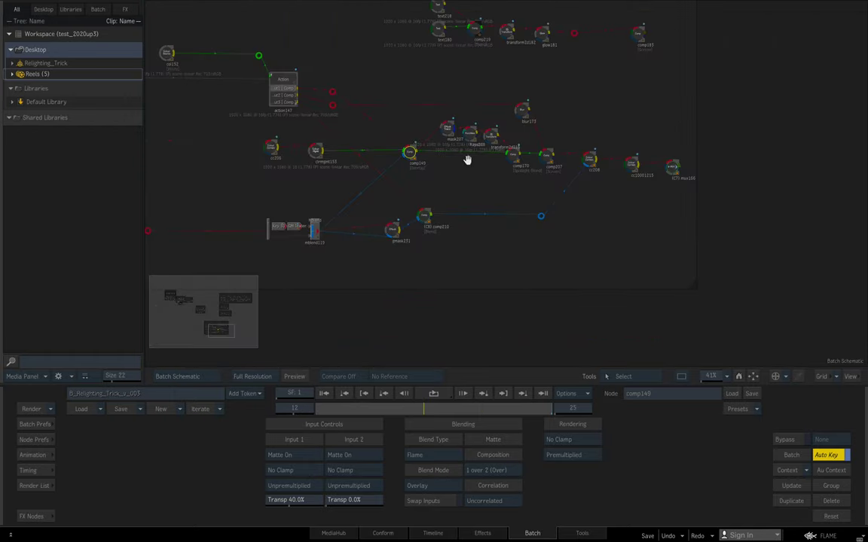
Step: View the comp170 Spotlight Blend result and scrub from frame 12 to frame 25
click(513, 157)
key(F1)
key(F4)
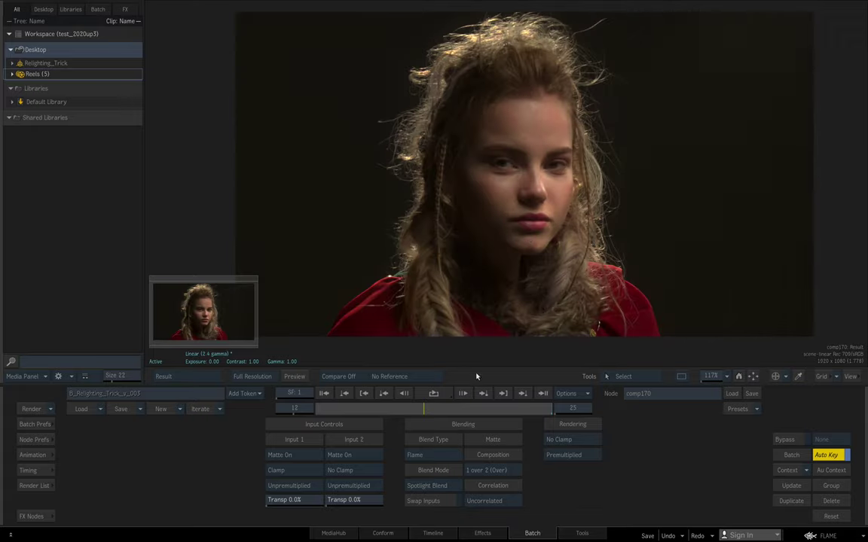
drag(446, 410, 555, 399)
key(Escape)
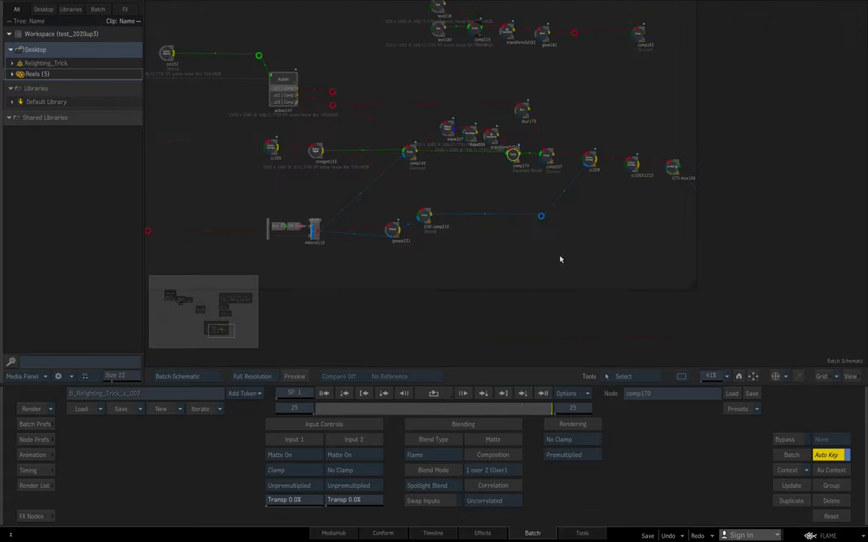
Step: View the back input of the comp207 Screen blend and scrub to frame 22
click(547, 155)
key(F4)
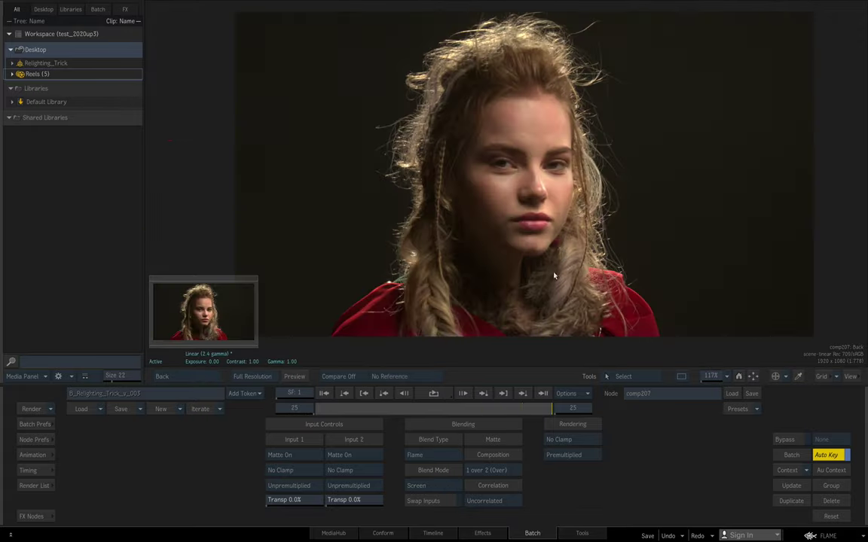
mouse_move(507, 411)
mouse_down()
mouse_move(355, 408)
mouse_move(526, 401)
mouse_up()
key(F4)
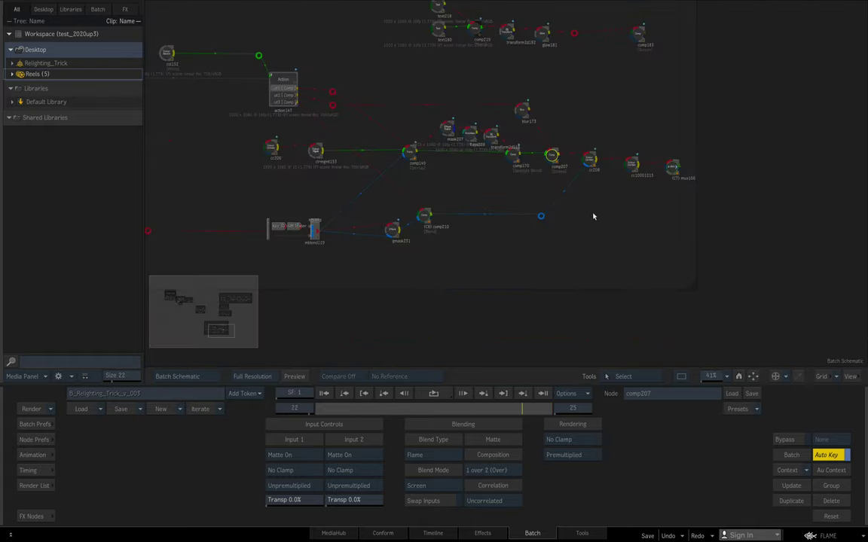
Step: View the matte input of cc208, and its colour-corrected result at frame 25
click(589, 160)
key(F4)
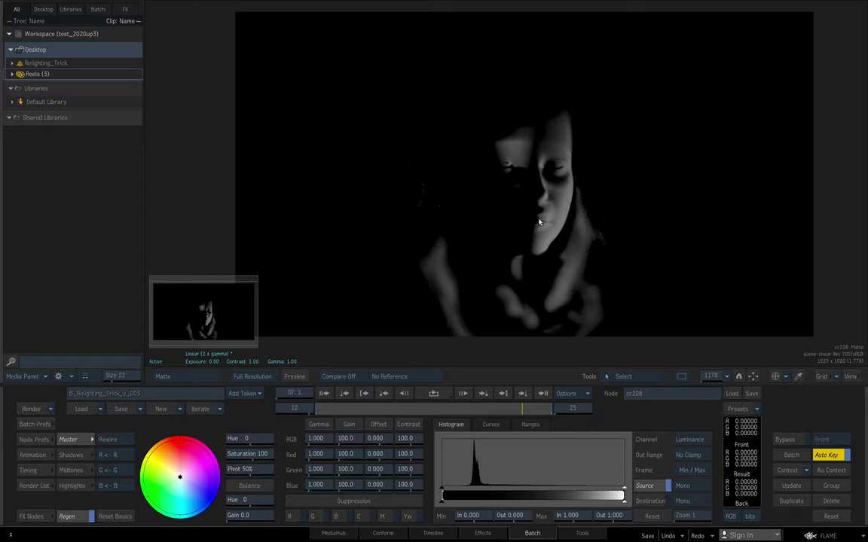
click(543, 394)
key(F4)
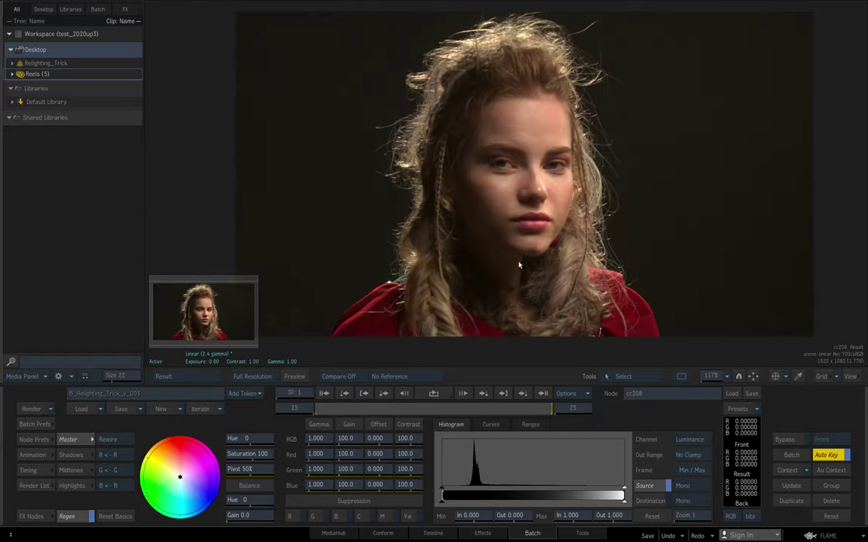
key(F1)
key(F4)
Step: Play back the mux166 result at the end of the RELIGHT group
click(669, 167)
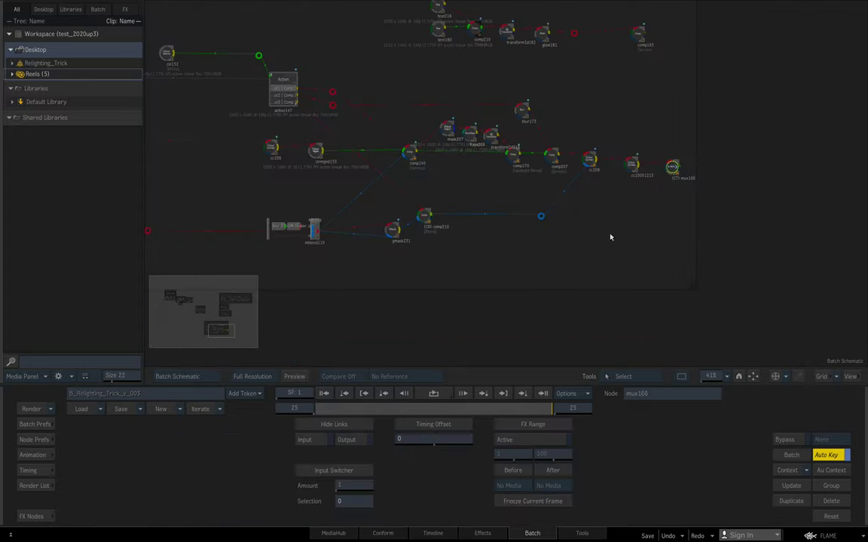
key(F4)
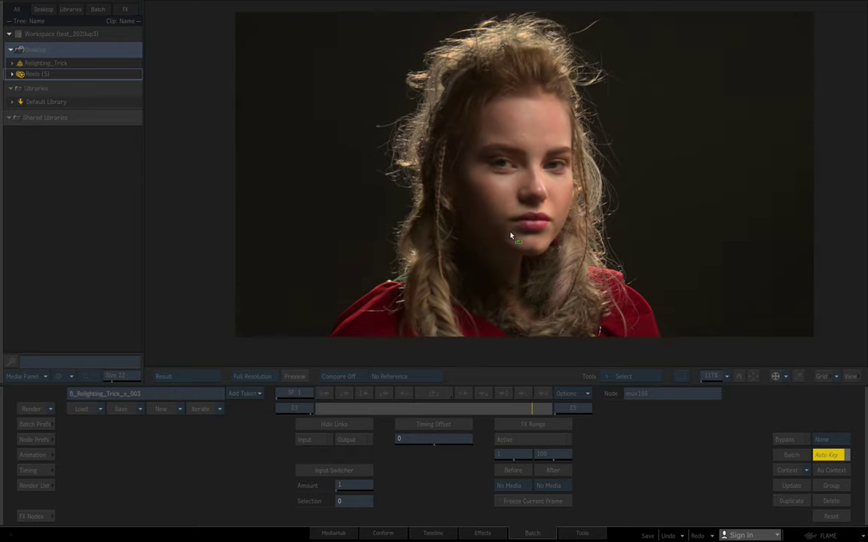
click(506, 247)
key(Escape)
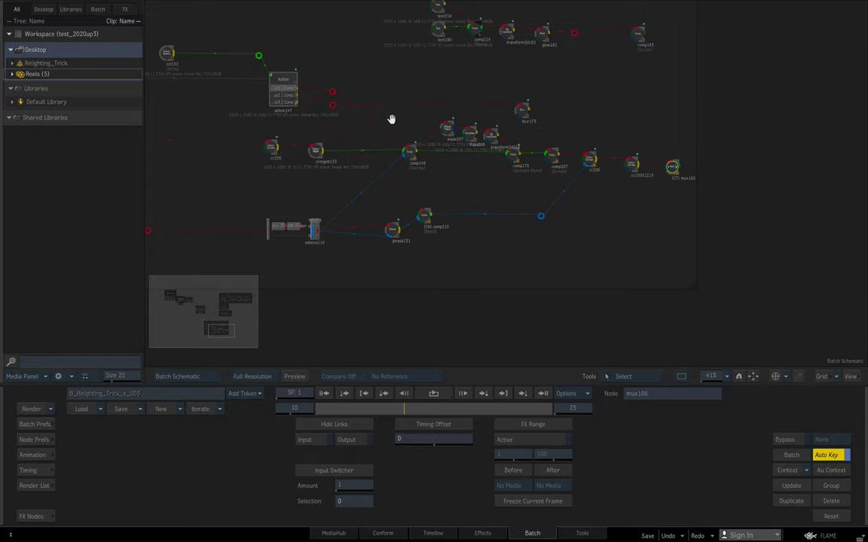
Step: Open action159 in the MILKY group and inspect its normal1 map and the shader1 settings
drag(399, 128, 503, 284)
drag(435, 147, 437, 244)
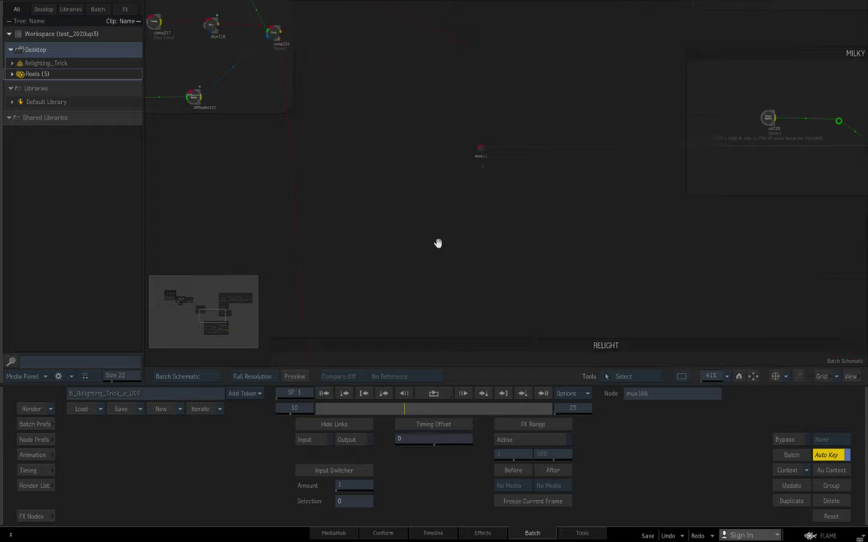
drag(625, 206, 417, 210)
drag(513, 214, 294, 222)
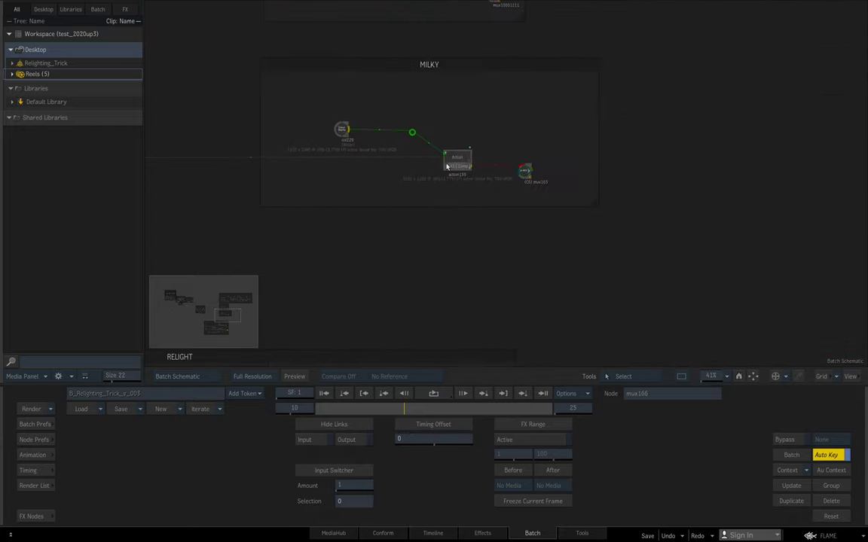
double_click(467, 168)
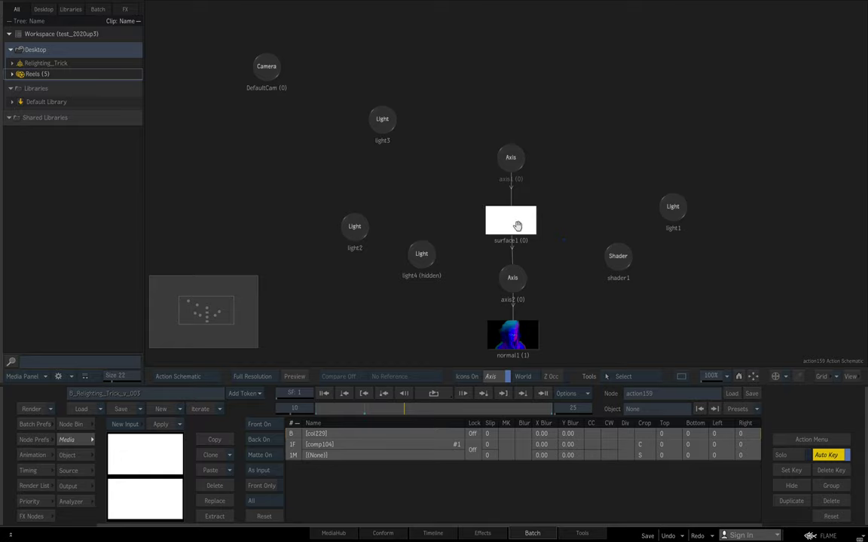
drag(517, 224, 477, 173)
click(477, 276)
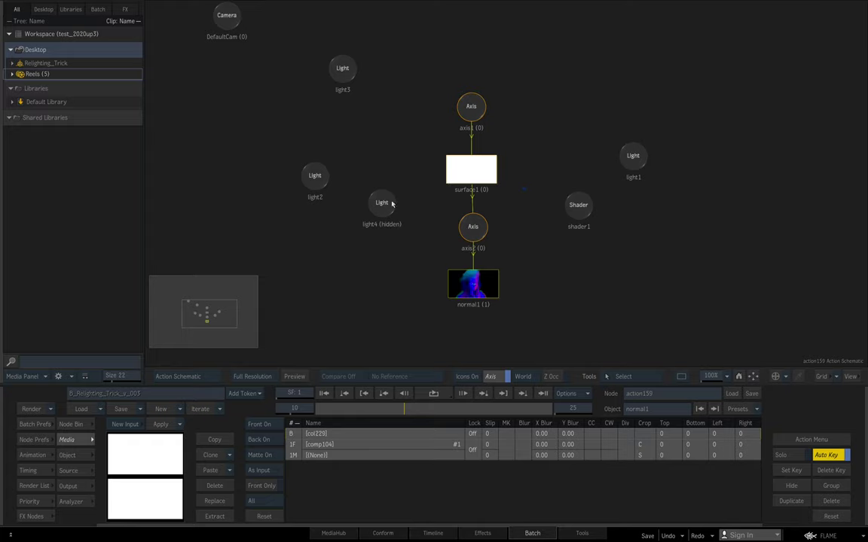
click(578, 215)
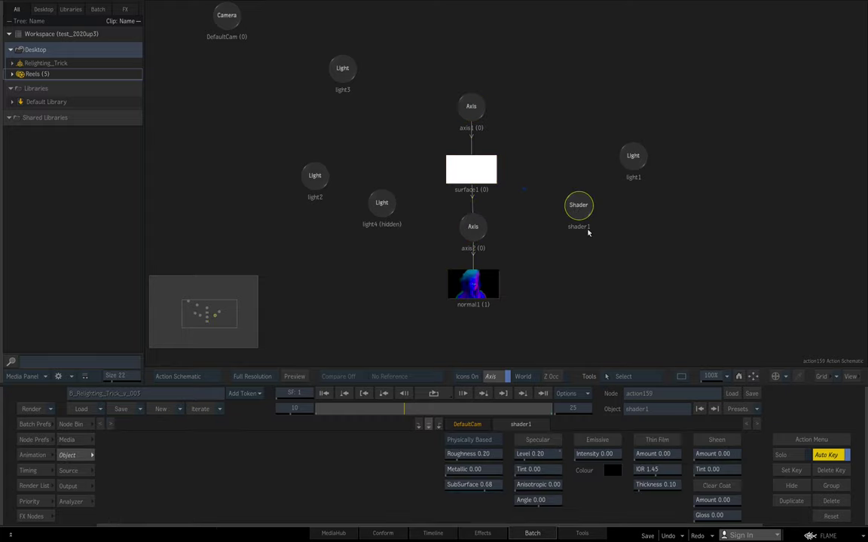
Step: Leave action159 and view the mux165 result at the end of the MILKY group
key(F4)
key(Escape)
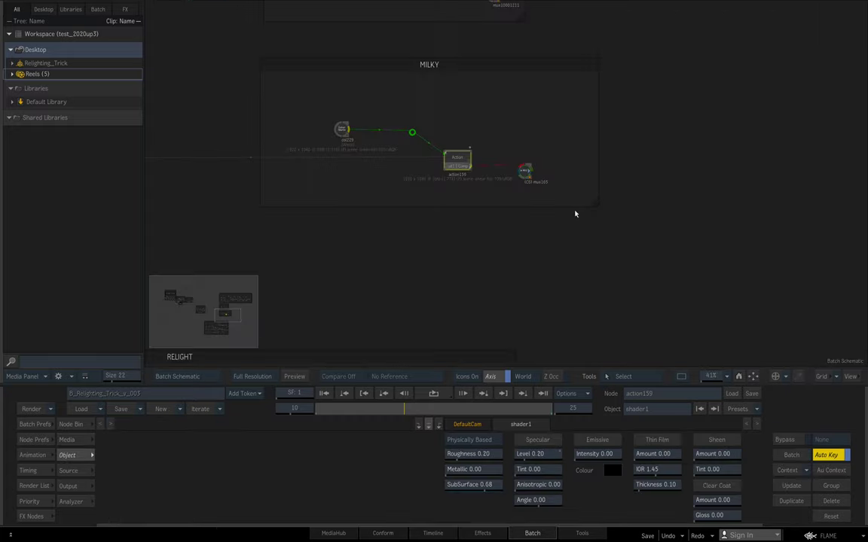
click(525, 171)
key(F4)
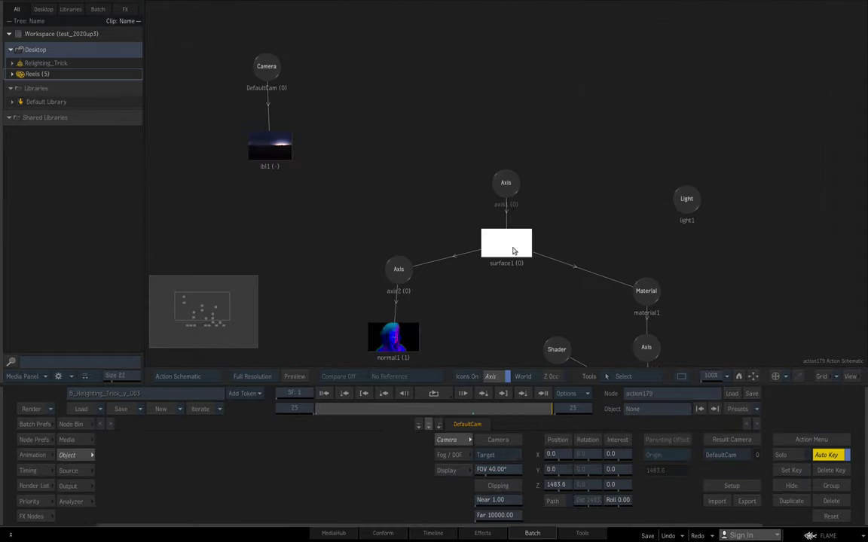
Step: Inspect the surface1, ibl1 and substancePBR1 settings inside action179 of the EGYPT_MASK group
click(513, 251)
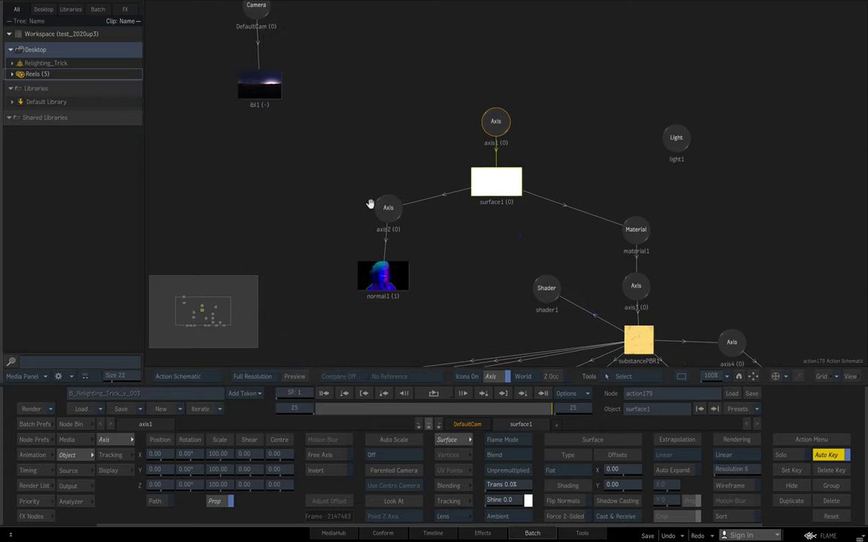
click(301, 100)
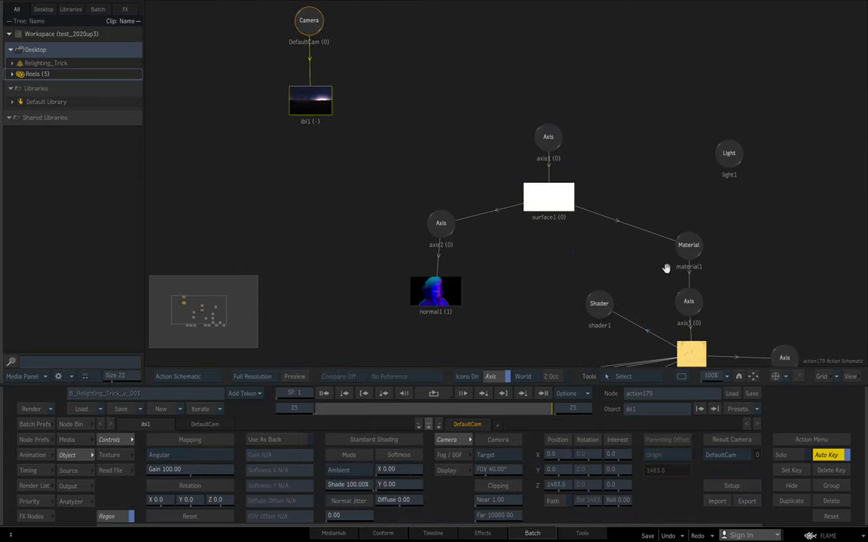
drag(666, 269, 539, 192)
click(514, 228)
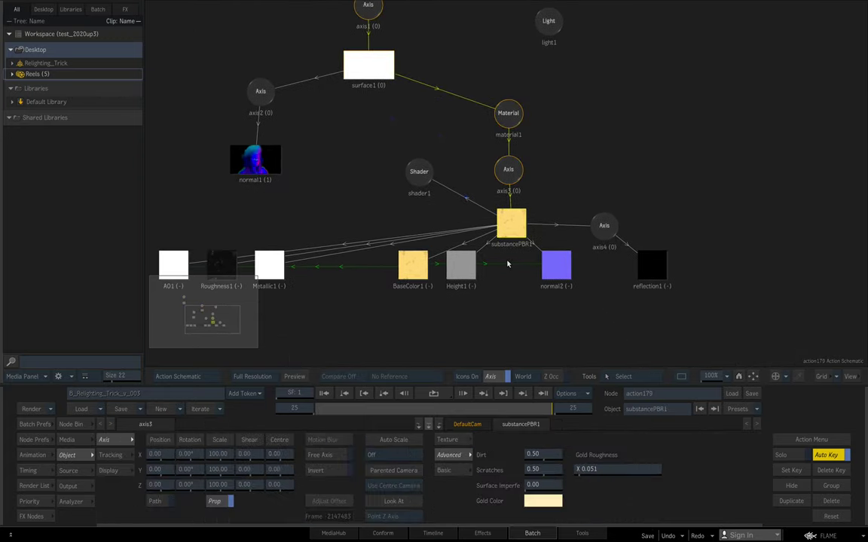
Step: Play back the mux10001211 result at the end of the EGYPT_MASK group and return to the Batch schematic
key(grave)
click(547, 177)
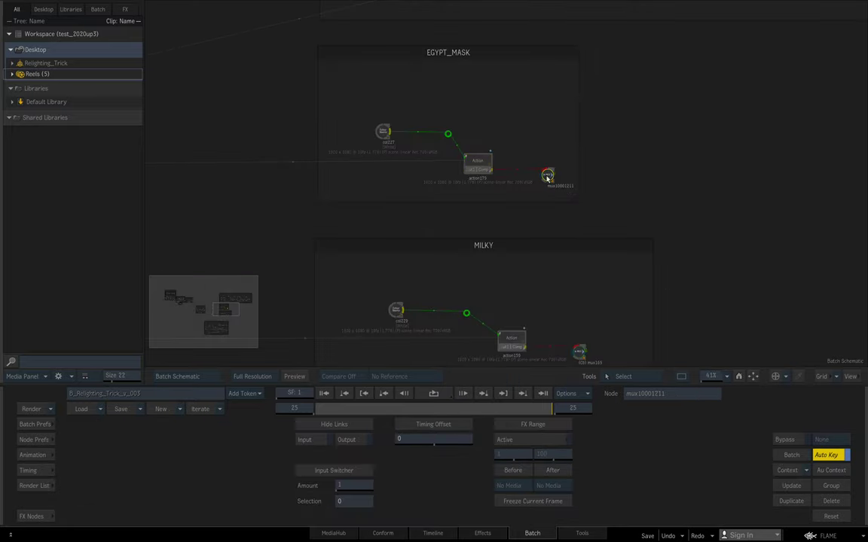
key(F4)
click(438, 395)
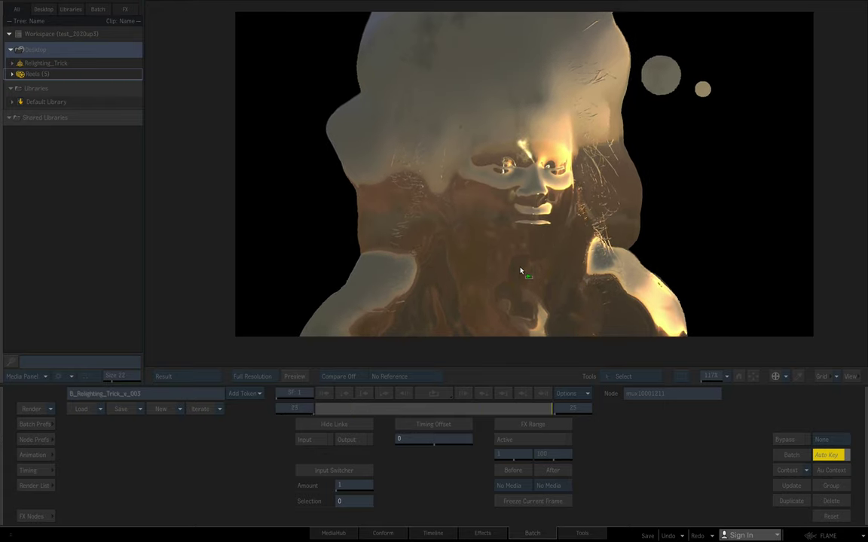
click(502, 293)
key(F4)
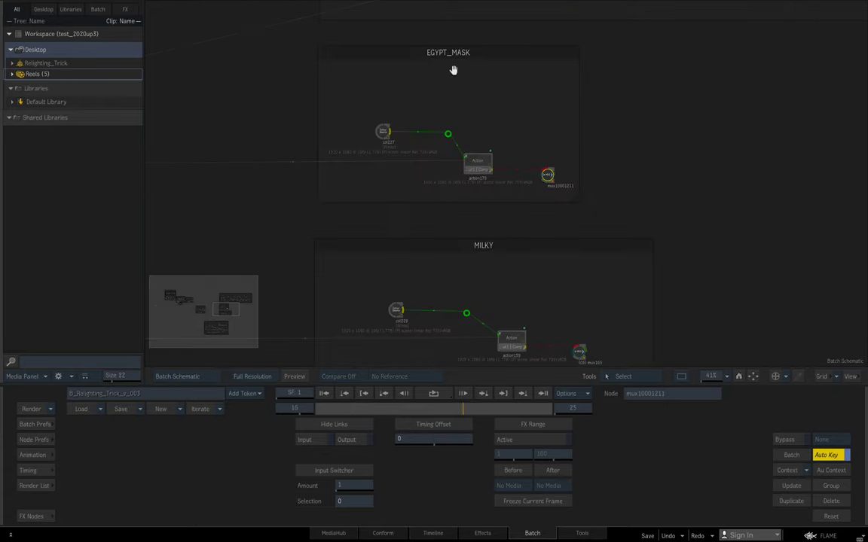
Step: View the result of the crok_stars_nebulae128 node in the group above EGYPT_MASK
drag(453, 70, 441, 281)
click(367, 84)
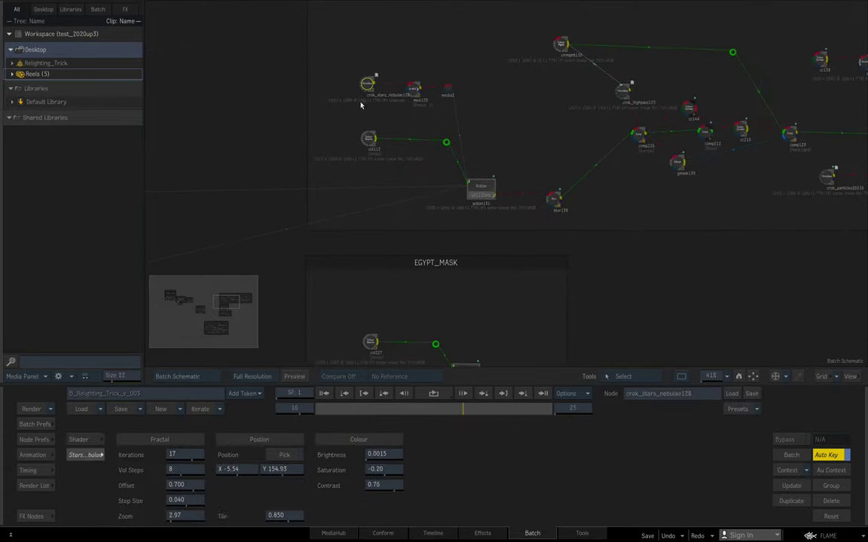
key(F4)
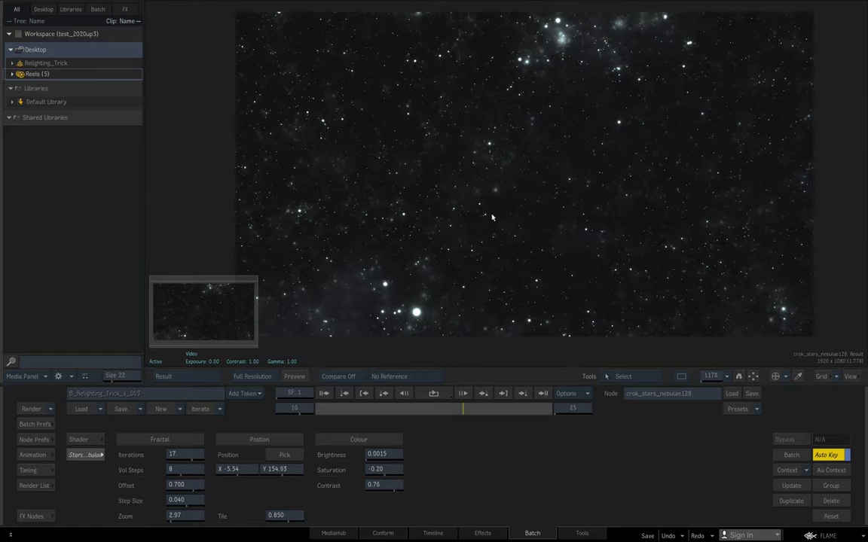
key(F4)
Step: Open action131 and inspect its star-textured ibl1 and its normal1 map
double_click(483, 187)
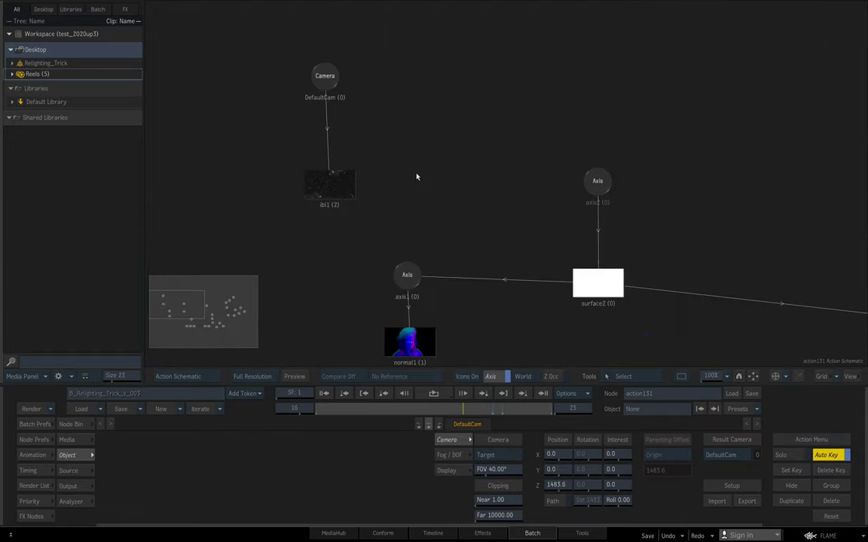
click(339, 184)
drag(673, 256, 549, 146)
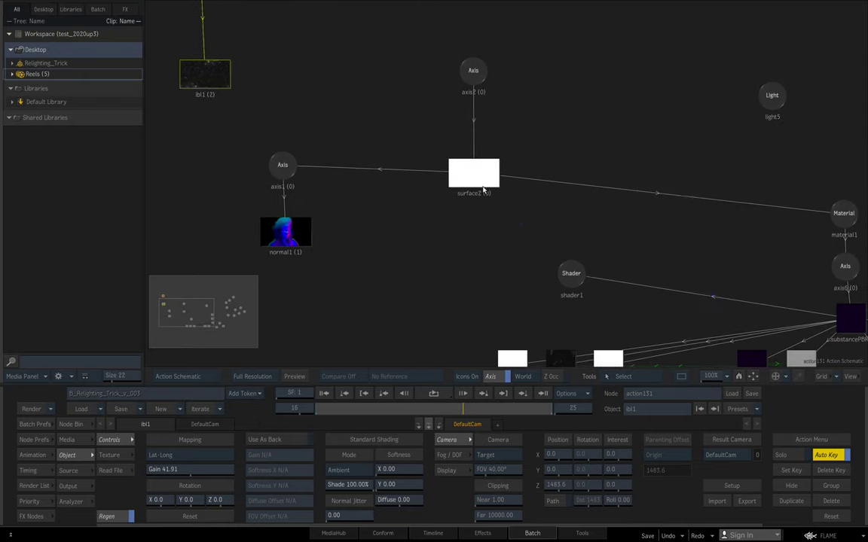
click(307, 245)
drag(611, 255, 348, 132)
Step: Review the texture, basic and advanced settings of substancePBR1 in action131, and its replica light rig
click(600, 217)
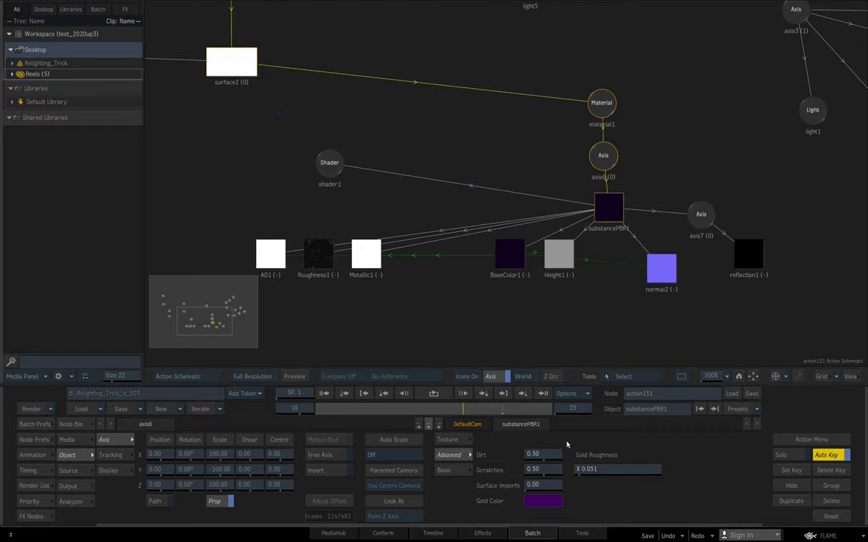
click(479, 441)
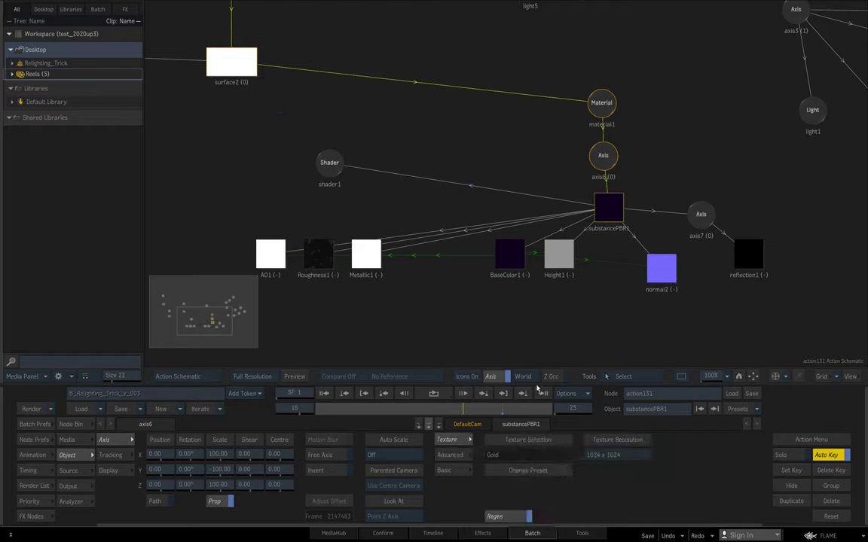
click(450, 455)
click(445, 470)
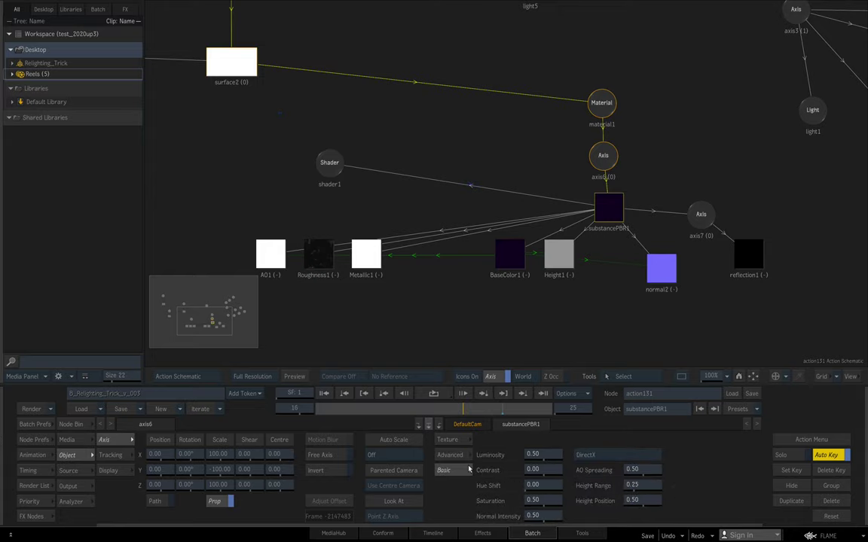
click(449, 455)
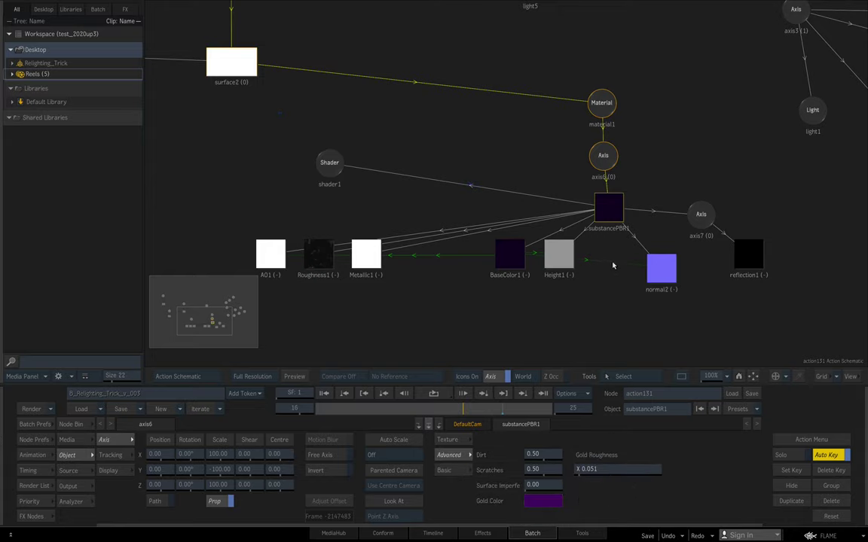
drag(725, 173, 515, 279)
drag(577, 124, 522, 143)
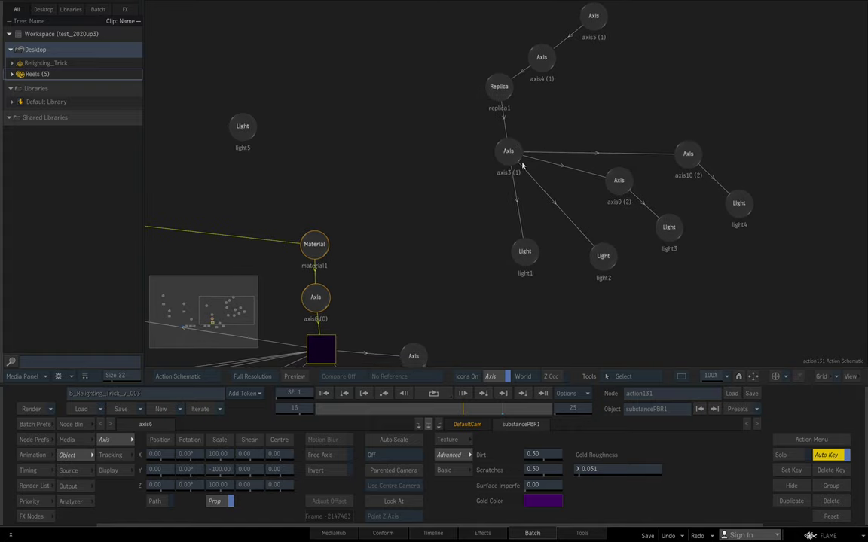
Step: Leave action131 and play back the blur138 result, stopping at frame 13
key(Escape)
click(557, 205)
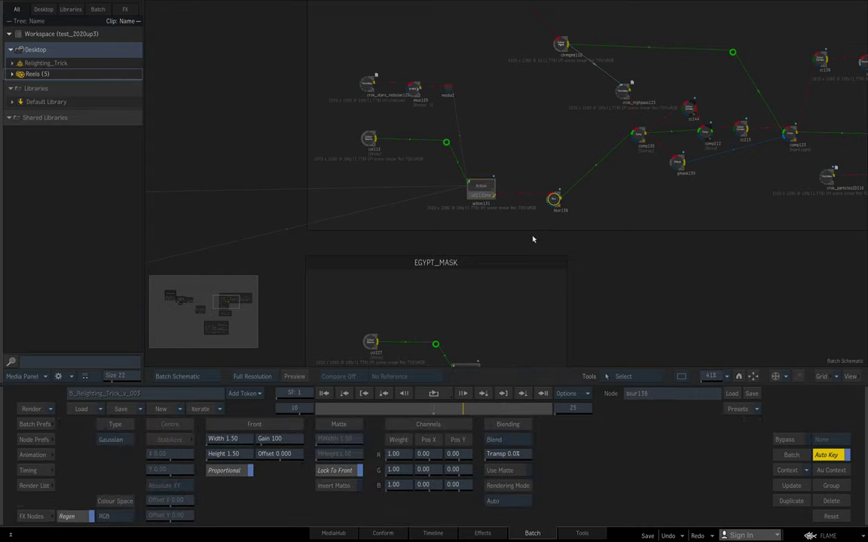
key(F4)
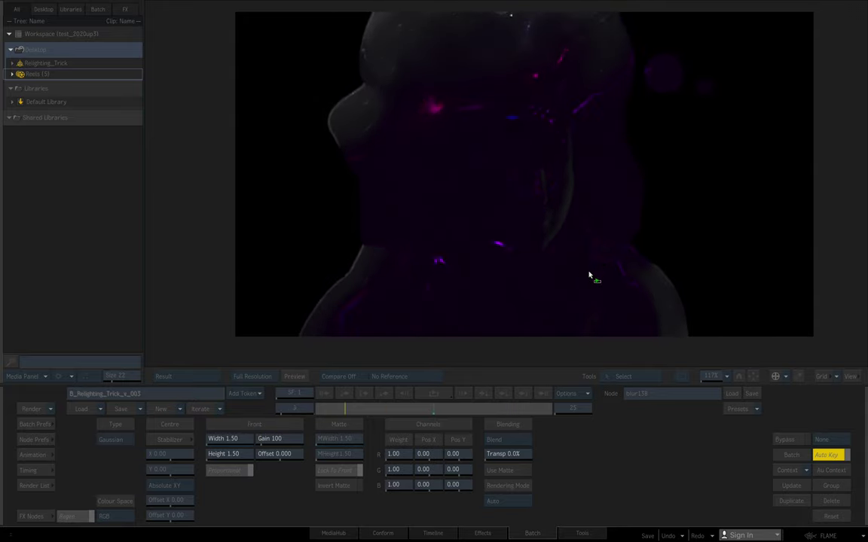
key(space)
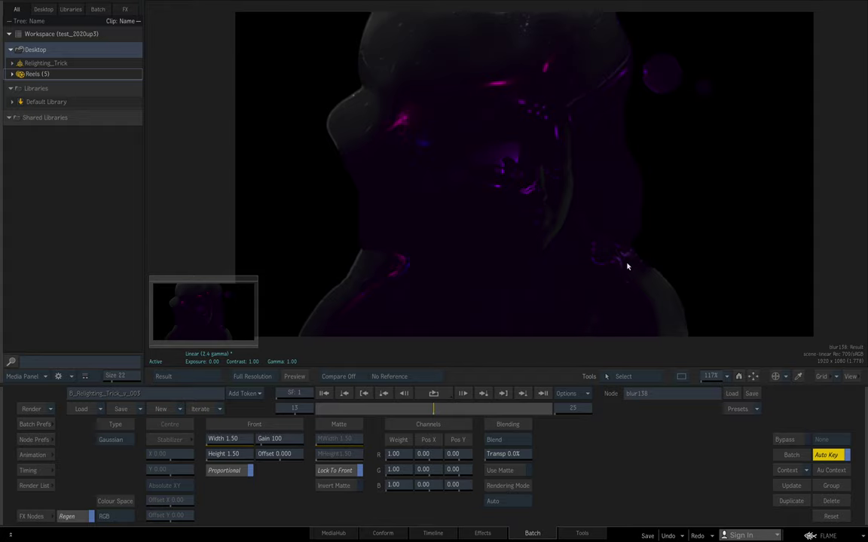
Step: Play back the result of the comp123 Hard Light blend, stopping at frame 3
key(Escape)
drag(661, 236, 450, 226)
click(592, 121)
key(grave)
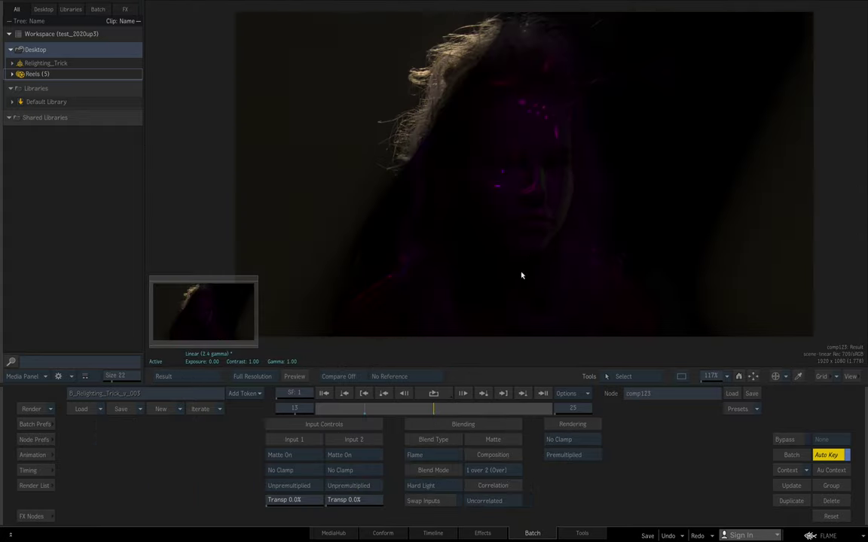
click(460, 392)
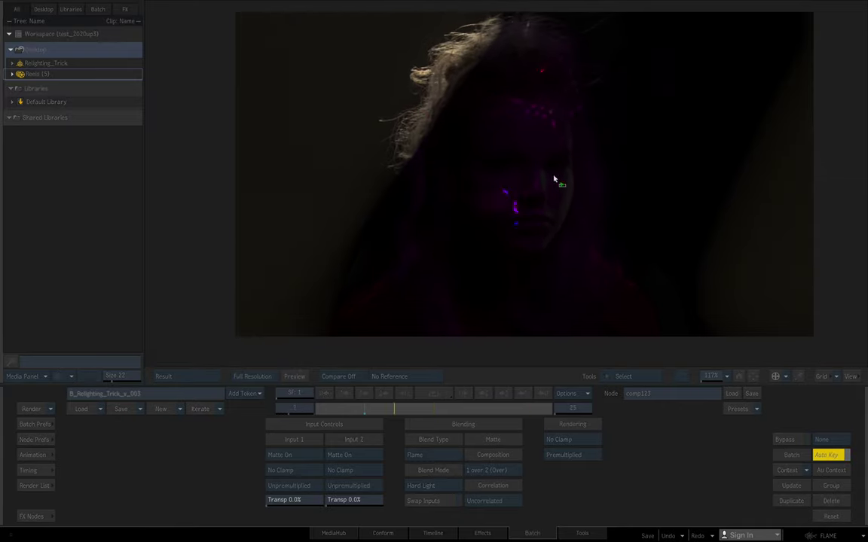
key(grave)
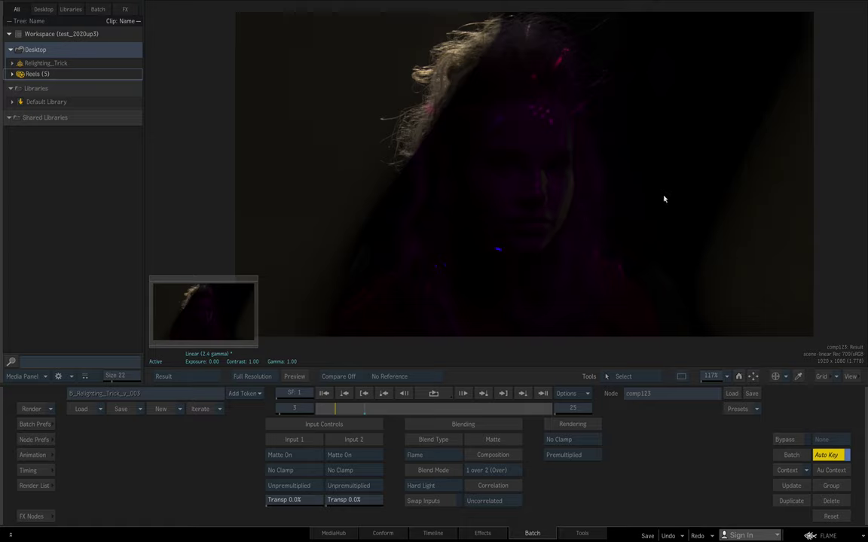
Step: Play back the comp140 result at the end of the group above EGYPT_MASK
drag(677, 187, 461, 196)
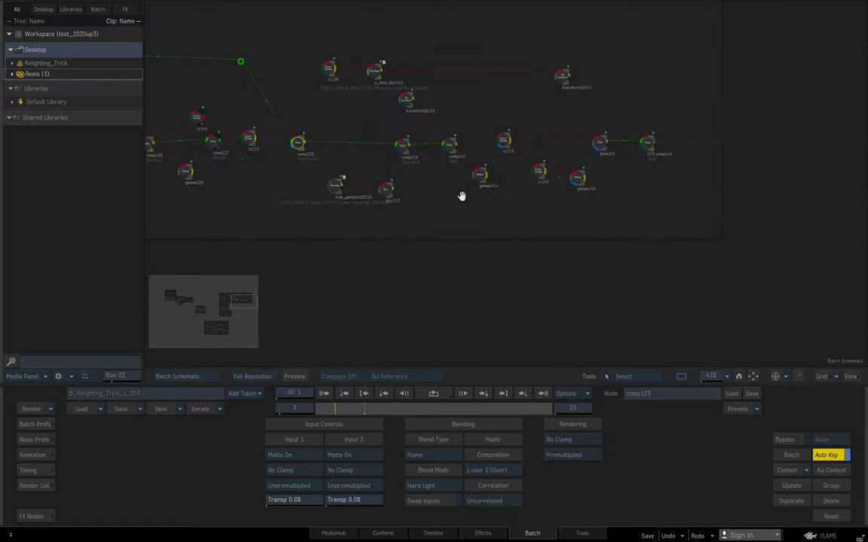
click(649, 143)
key(F4)
click(438, 394)
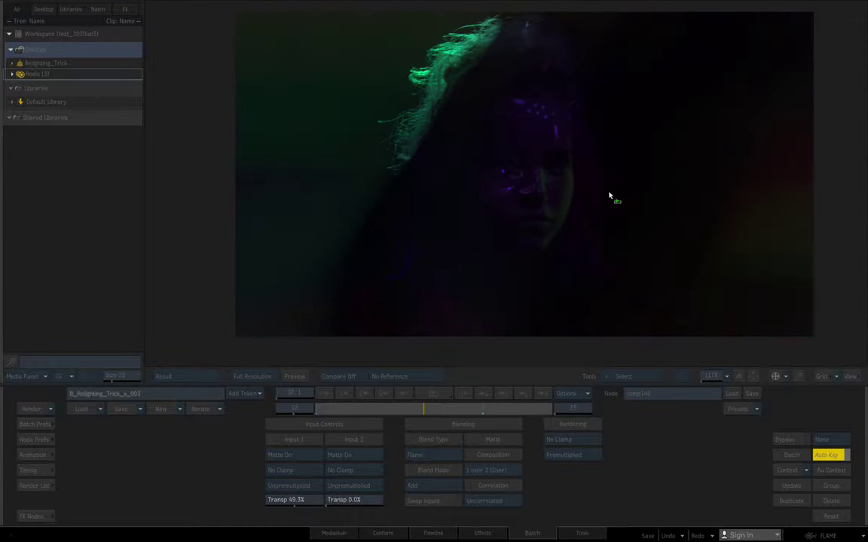
key(Escape)
Step: Go back to the RELIGHT group and play its final mux166 result again
drag(587, 242, 515, 27)
drag(256, 316, 281, 313)
drag(439, 311, 509, 244)
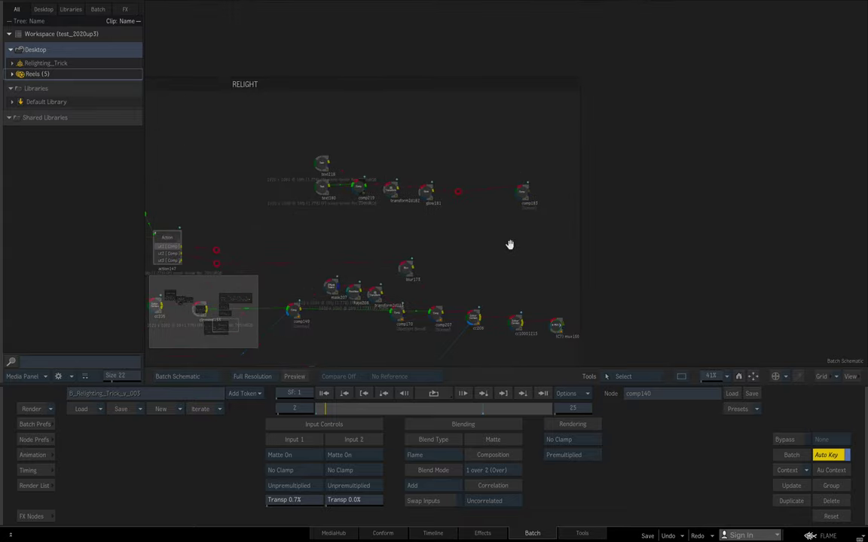
drag(559, 183, 495, 302)
drag(608, 227, 550, 288)
click(552, 277)
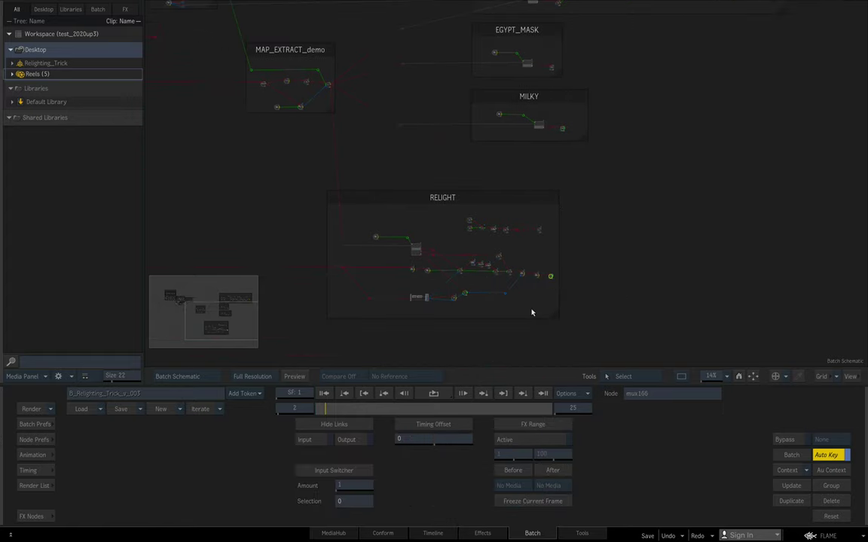
key(F4)
click(435, 394)
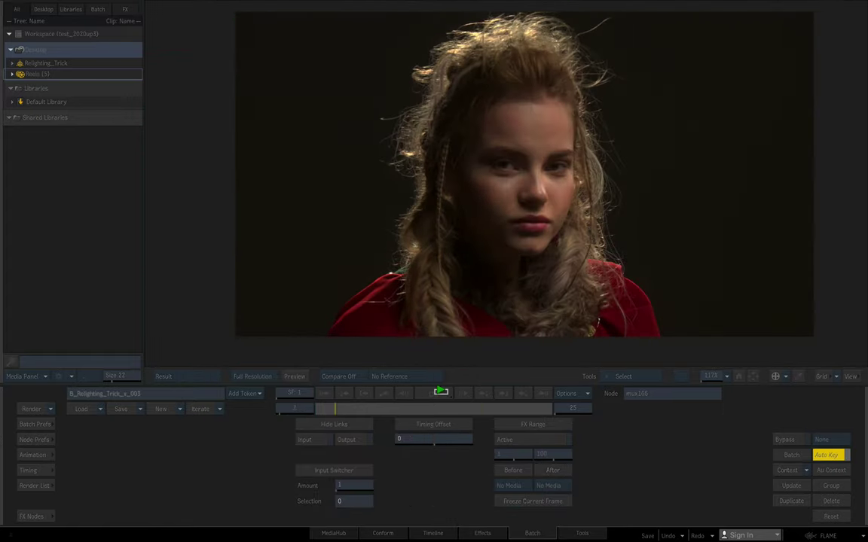